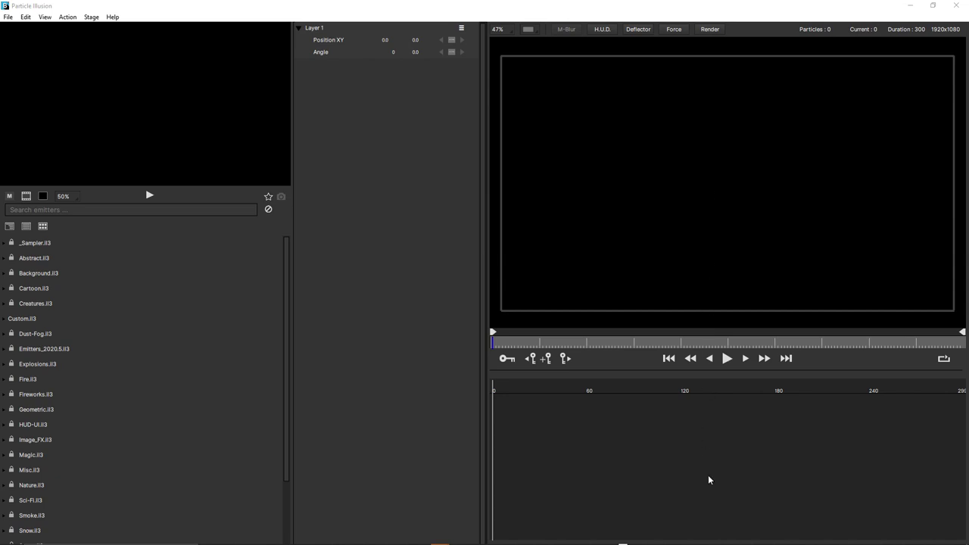
# - Open the render and export settings dialog, reposition it, then close it
pyautogui.click(710, 30)
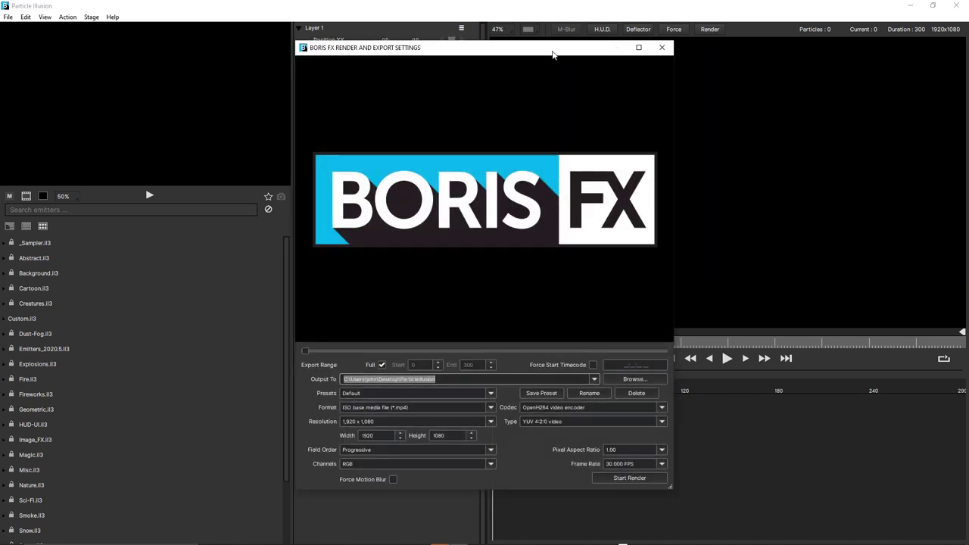
pyautogui.moveTo(552, 55); pyautogui.dragTo(519, 59)
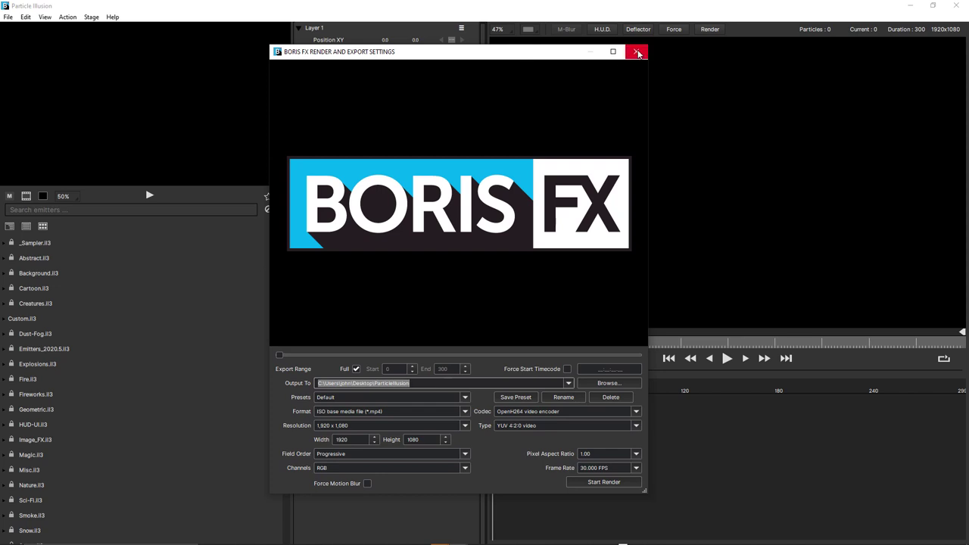
pyautogui.click(637, 52)
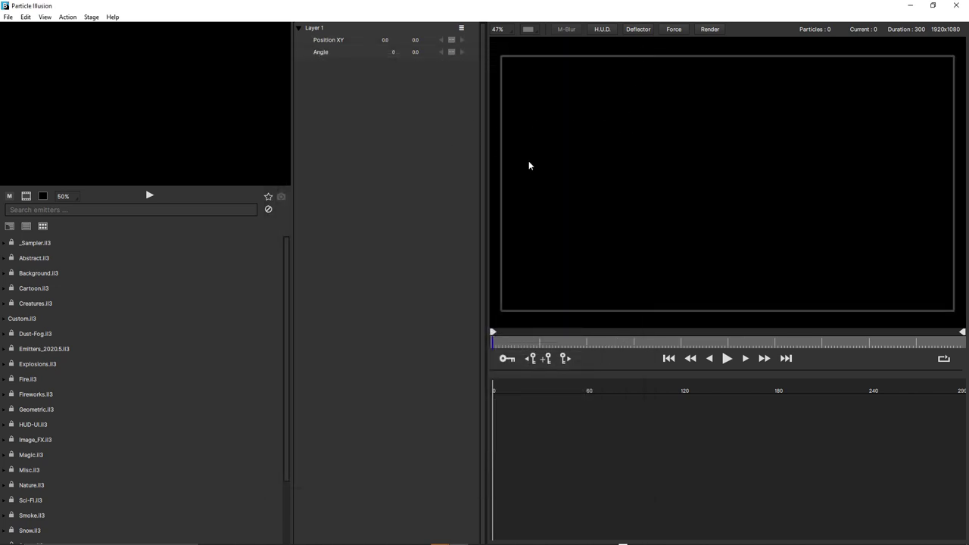
# - Switch through the Edit, Create and Browse layouts
pyautogui.click(46, 19)
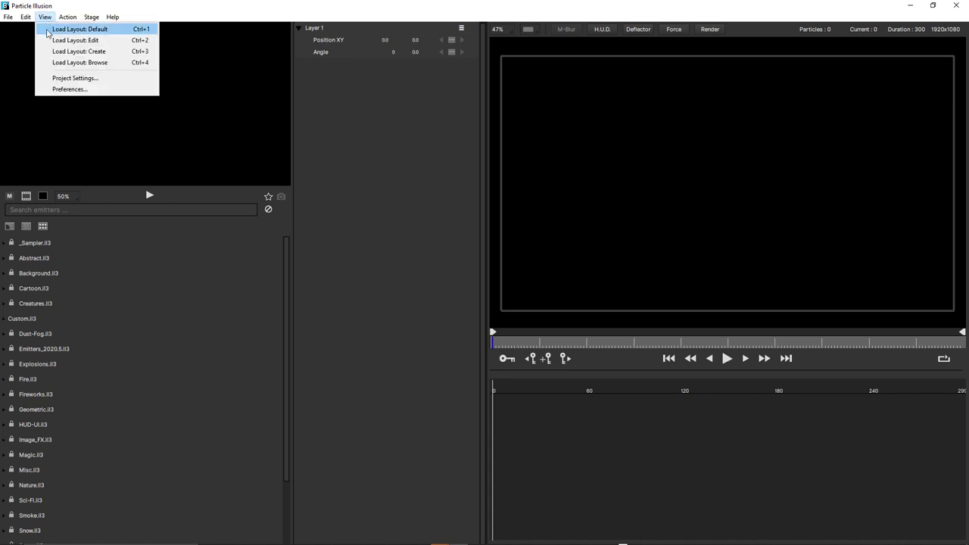
pyautogui.click(51, 41)
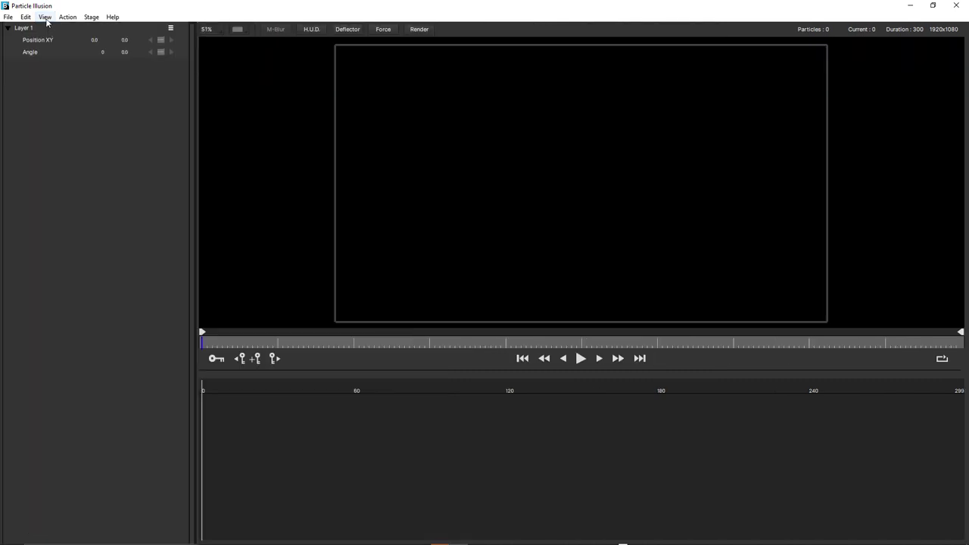
pyautogui.click(46, 19)
pyautogui.click(49, 51)
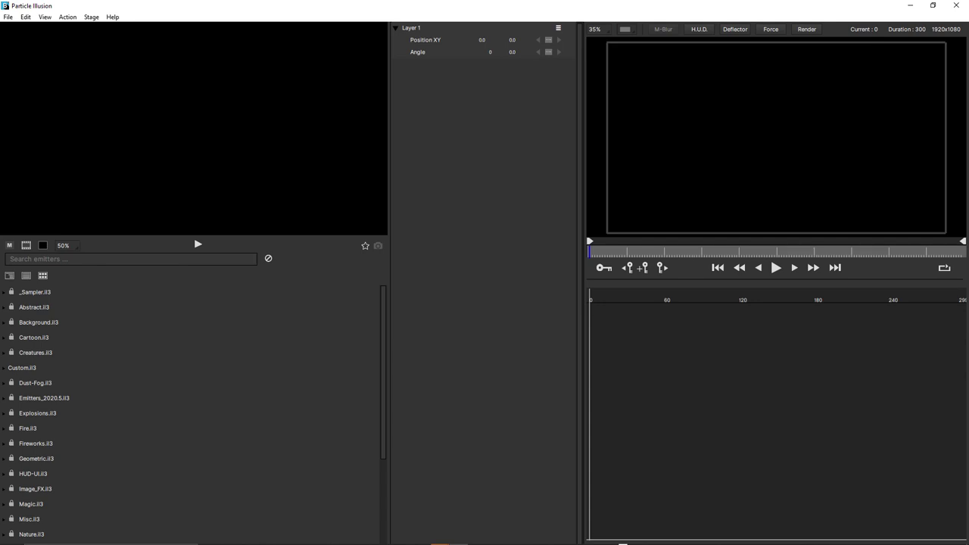
pyautogui.click(45, 19)
pyautogui.click(53, 63)
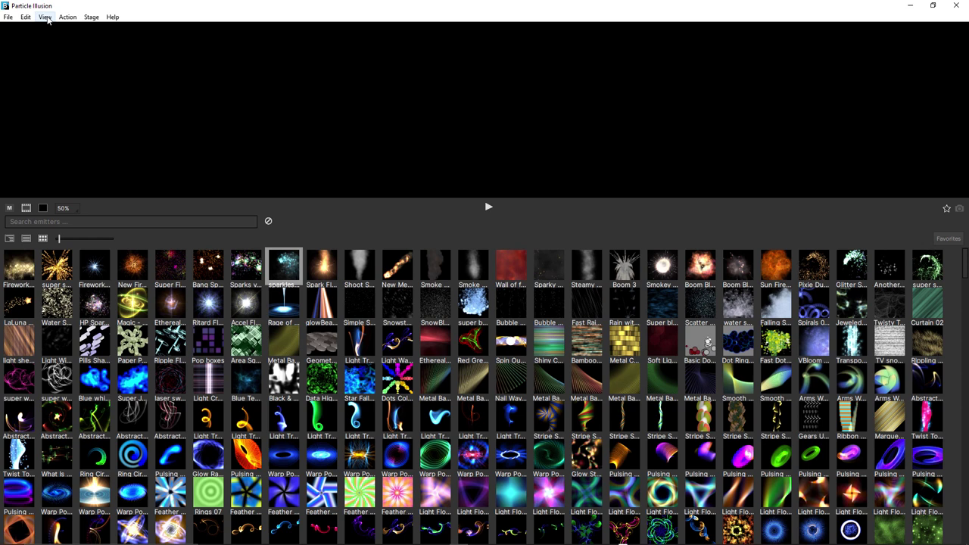
# - Return to the Default layout and filter the emitter library by 'spark', scrolling the results
pyautogui.click(47, 19)
pyautogui.click(55, 28)
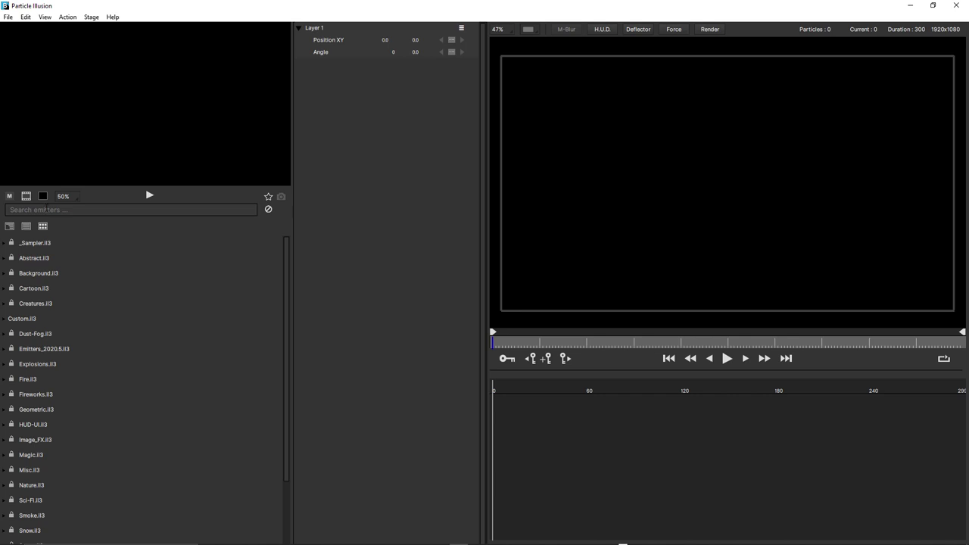
pyautogui.write('spark')
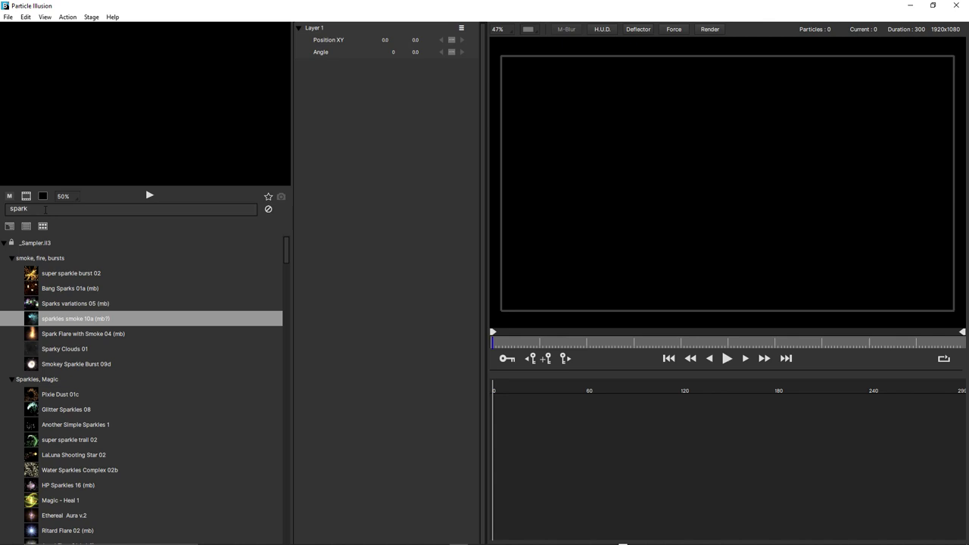
pyautogui.moveTo(286, 245); pyautogui.dragTo(312, 233)
# - Enable Search Tags and Display Tags in Preferences, then rerun the 'spark' search
pyautogui.click(44, 16)
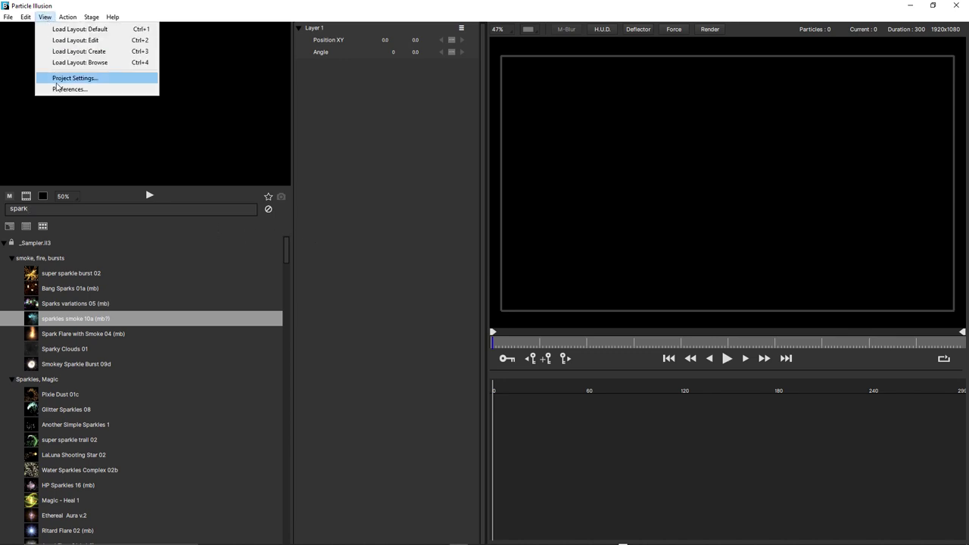
pyautogui.click(58, 89)
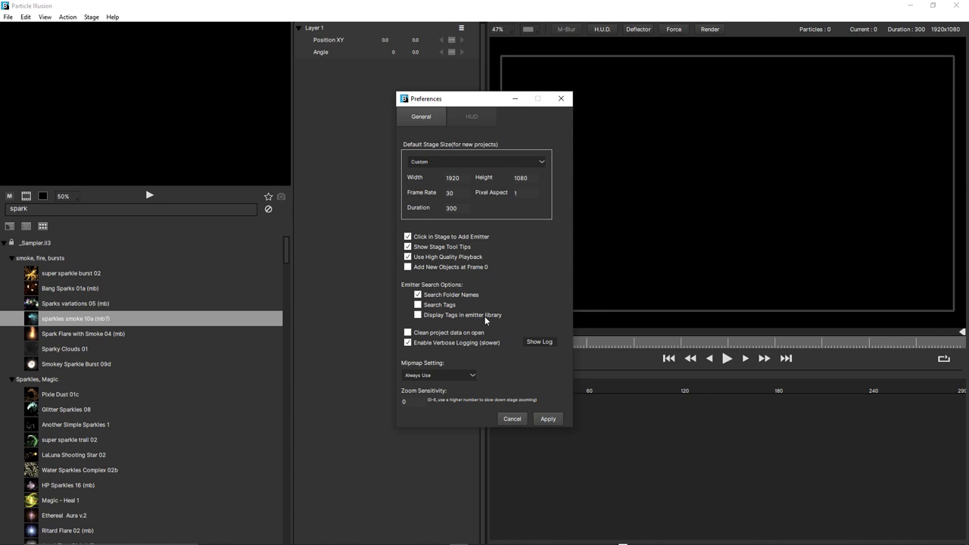
pyautogui.click(418, 305)
pyautogui.click(418, 315)
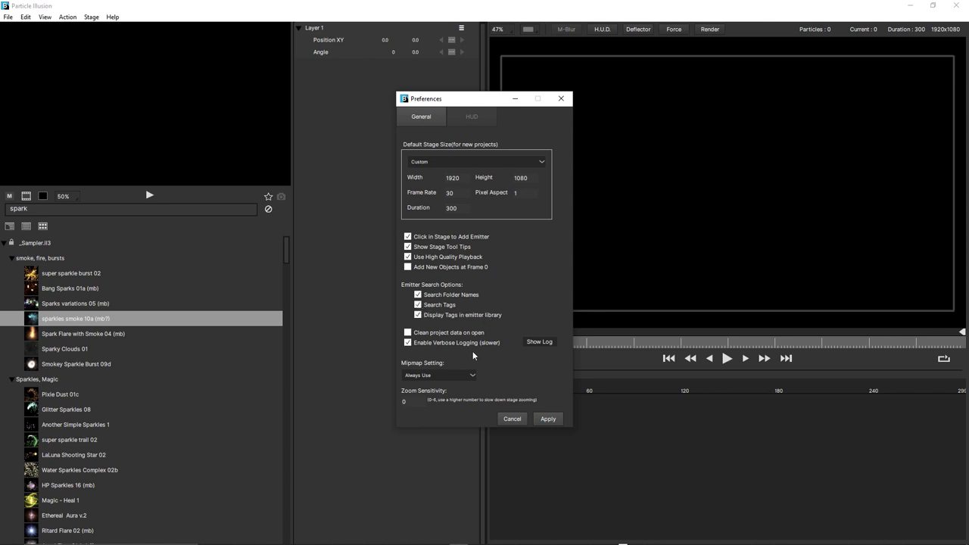
pyautogui.click(547, 418)
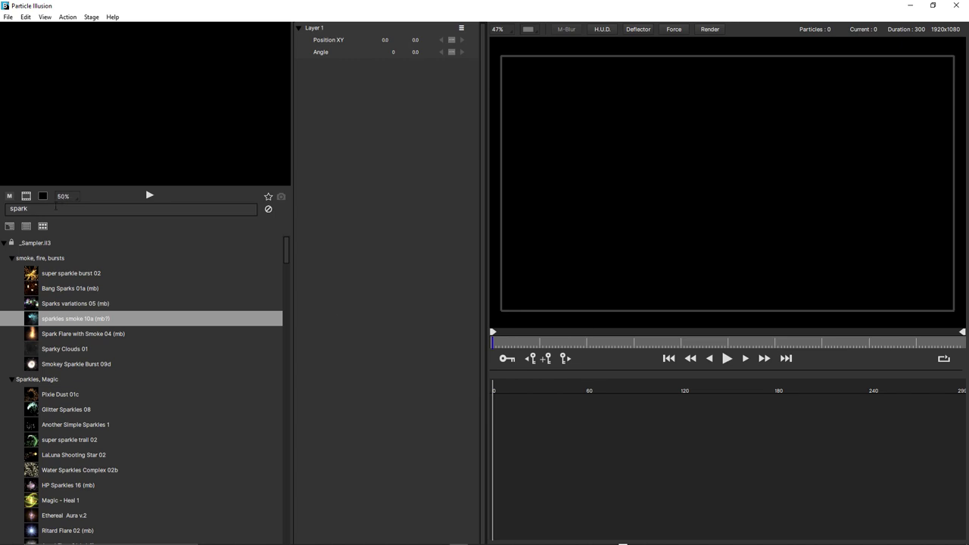
pyautogui.doubleClick(41, 208)
pyautogui.write('spark')
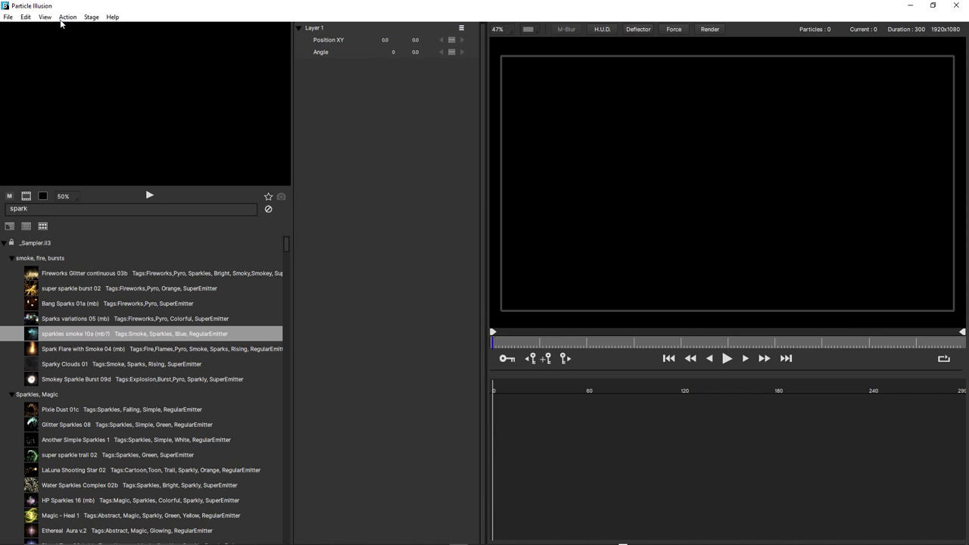
# - Turn Display Tags back off in Preferences and rerun the 'spark' search
pyautogui.click(45, 17)
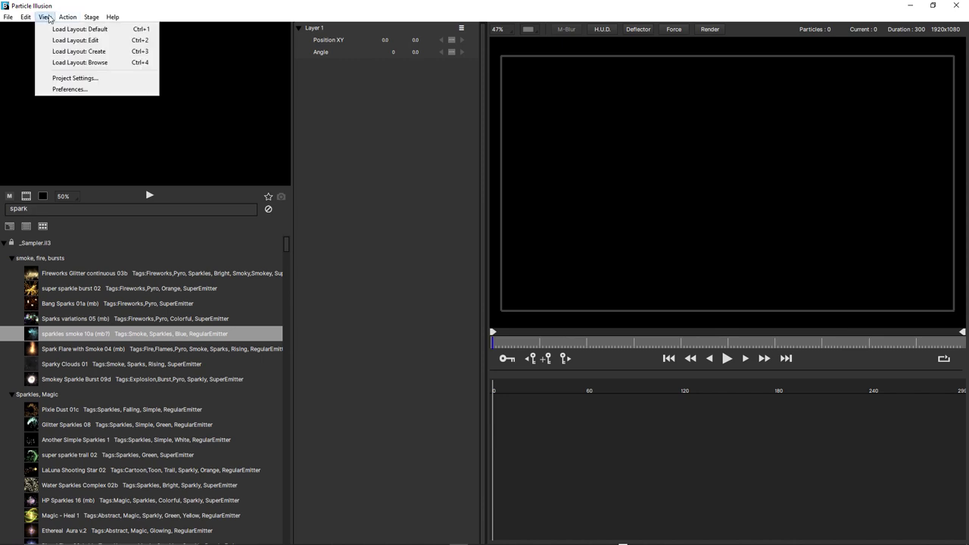
pyautogui.click(64, 90)
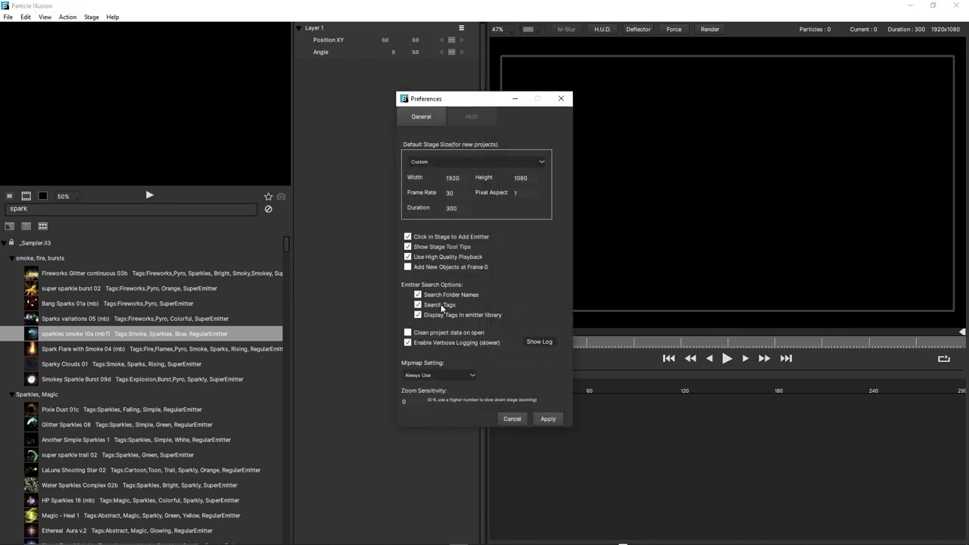
pyautogui.click(417, 316)
pyautogui.click(548, 419)
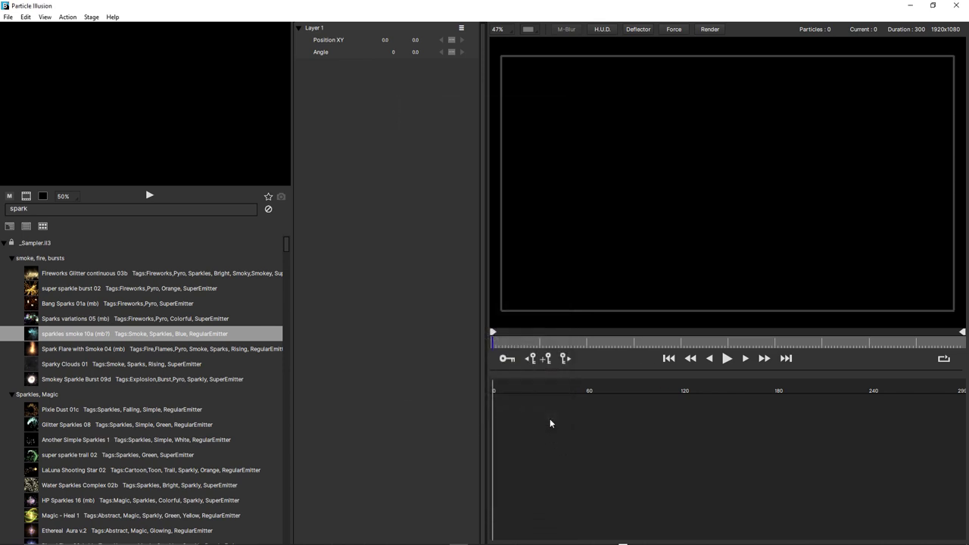
pyautogui.doubleClick(67, 209)
pyautogui.write('s')
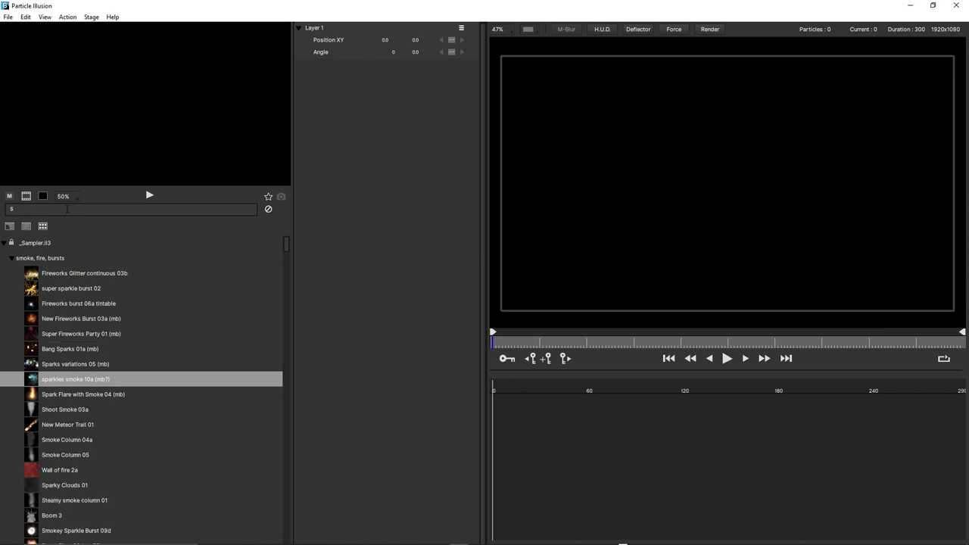
pyautogui.write('park')
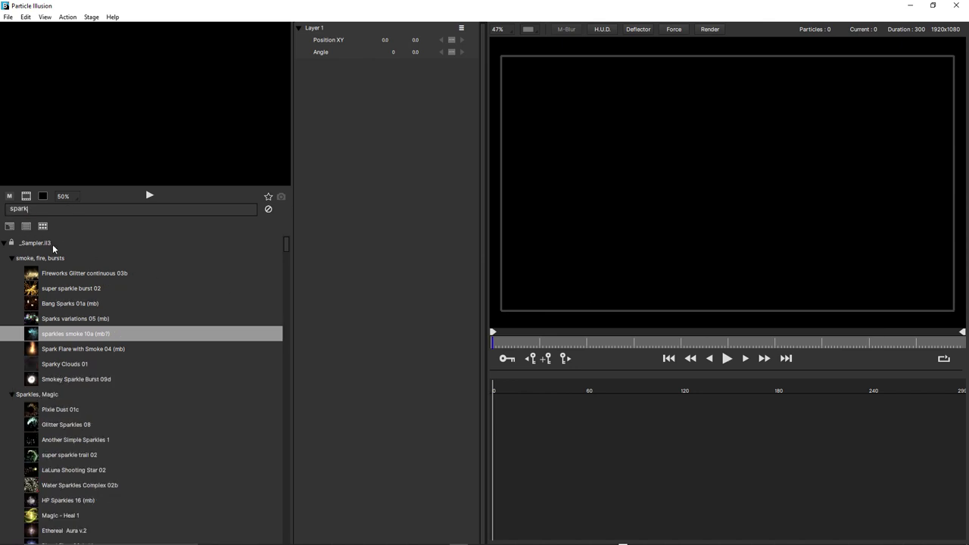
# - Play the sparkles smoke 10a preview, sweep it across, zoom to 100%, then stop it
pyautogui.click(59, 332)
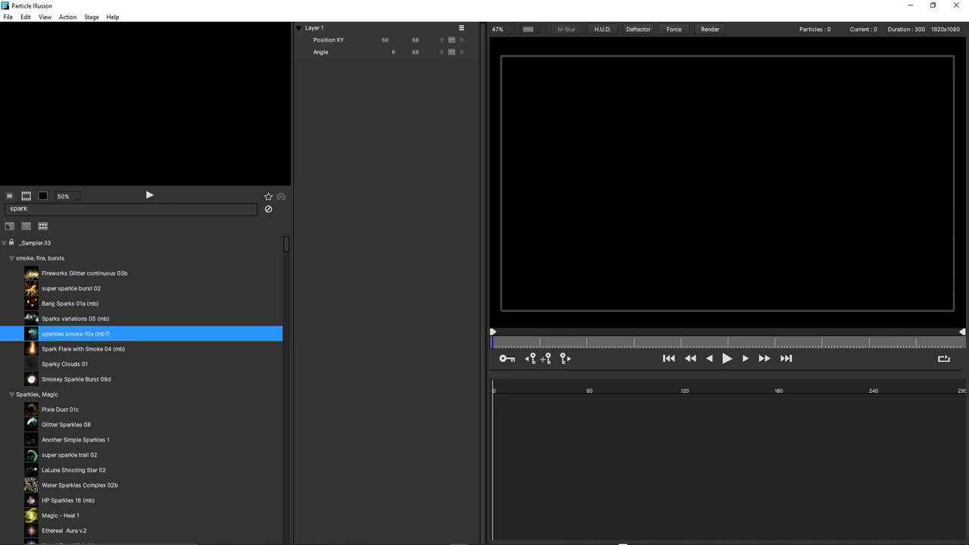
pyautogui.click(124, 92)
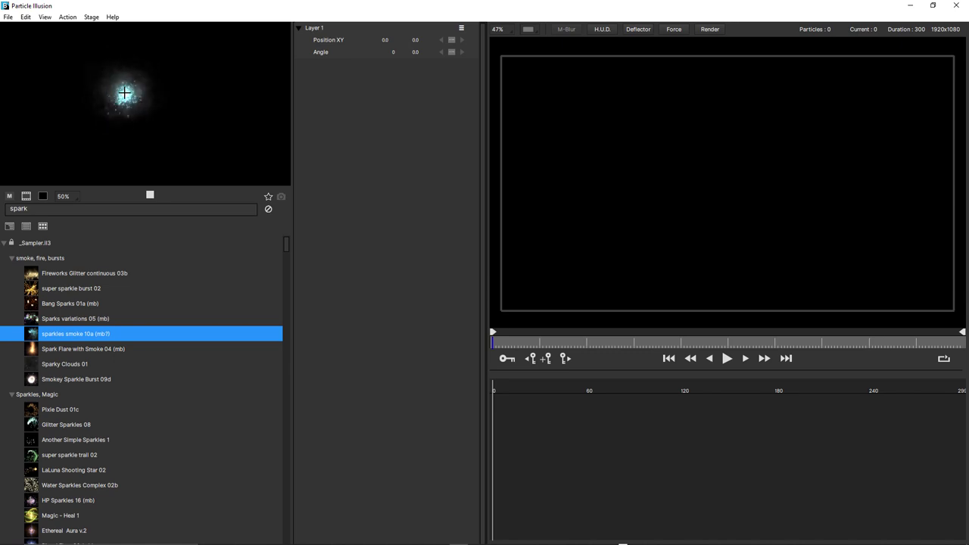
pyautogui.moveTo(124, 93); pyautogui.dragTo(168, 55)
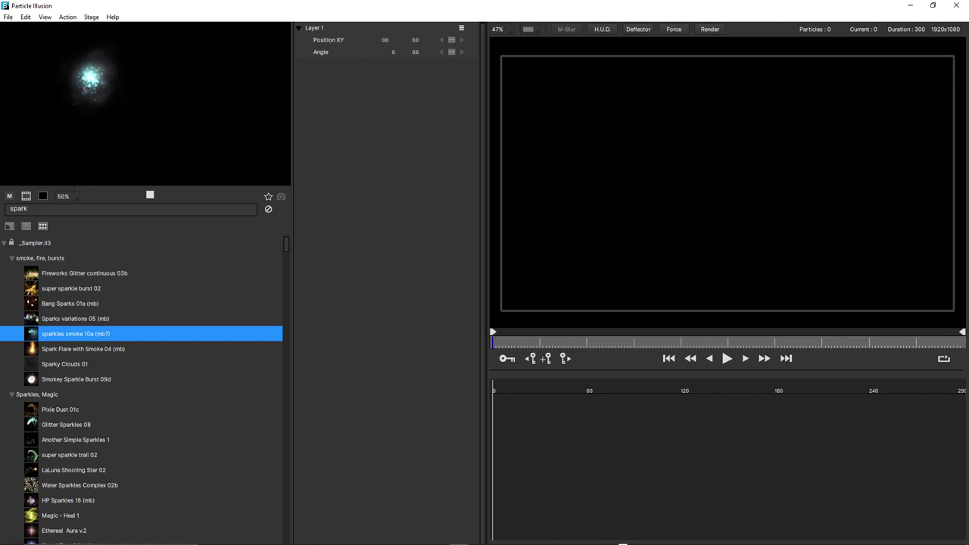
pyautogui.click(74, 196)
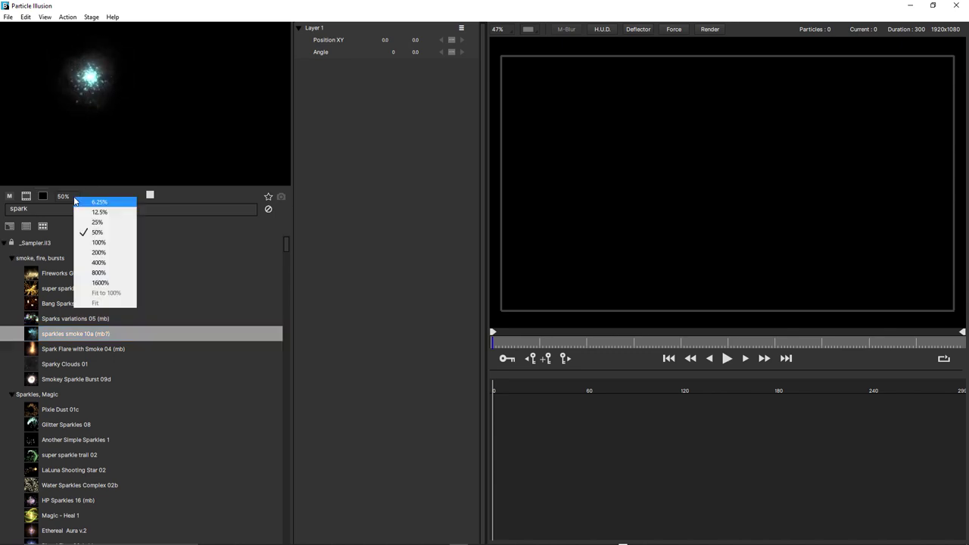
pyautogui.click(110, 243)
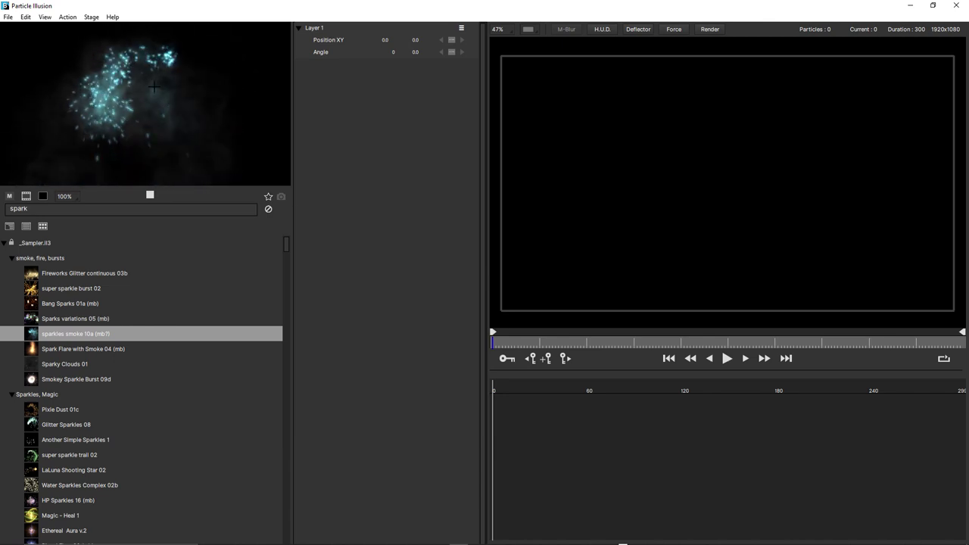
pyautogui.click(151, 195)
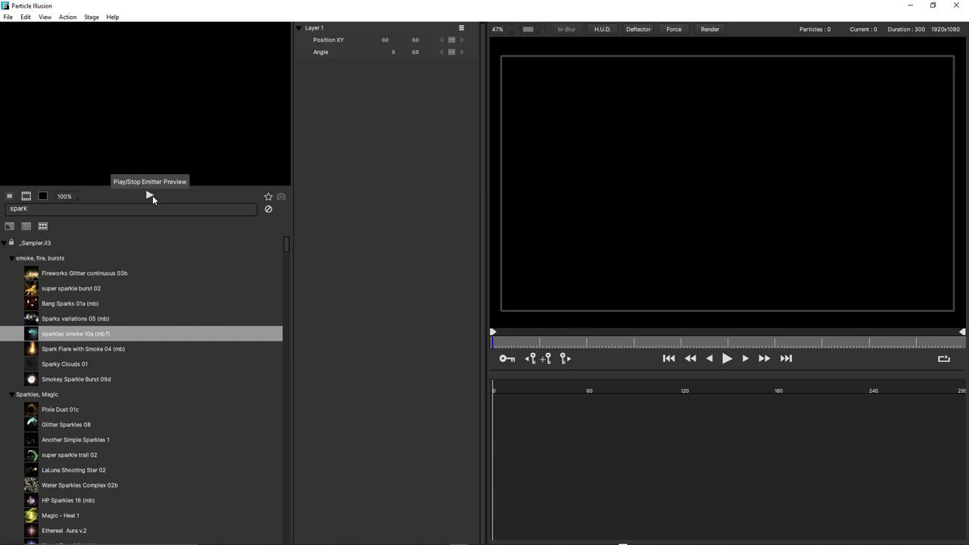
# - Add sparkles smoke 10a to Layer 1, place a second one, and delete the first
pyautogui.click(58, 338)
pyautogui.doubleClick(58, 338)
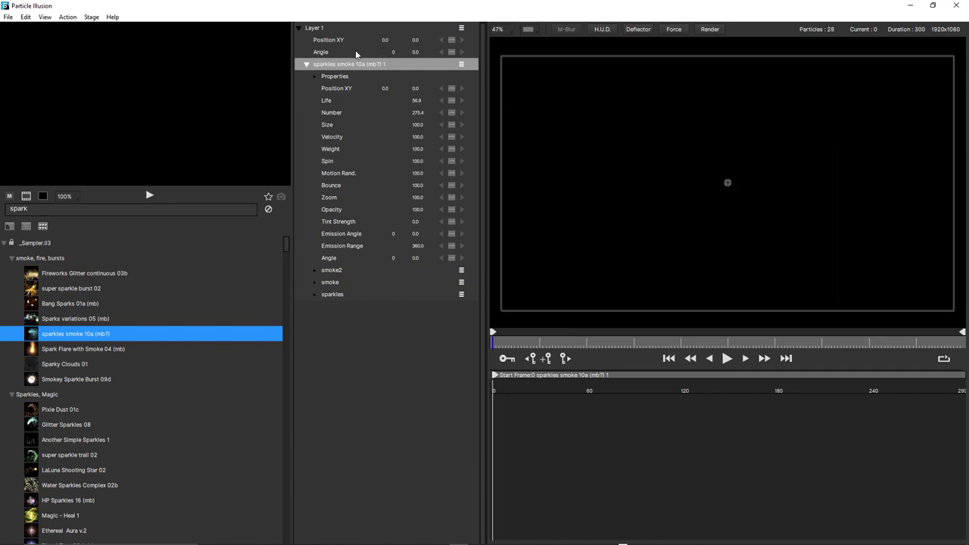
pyautogui.click(350, 331)
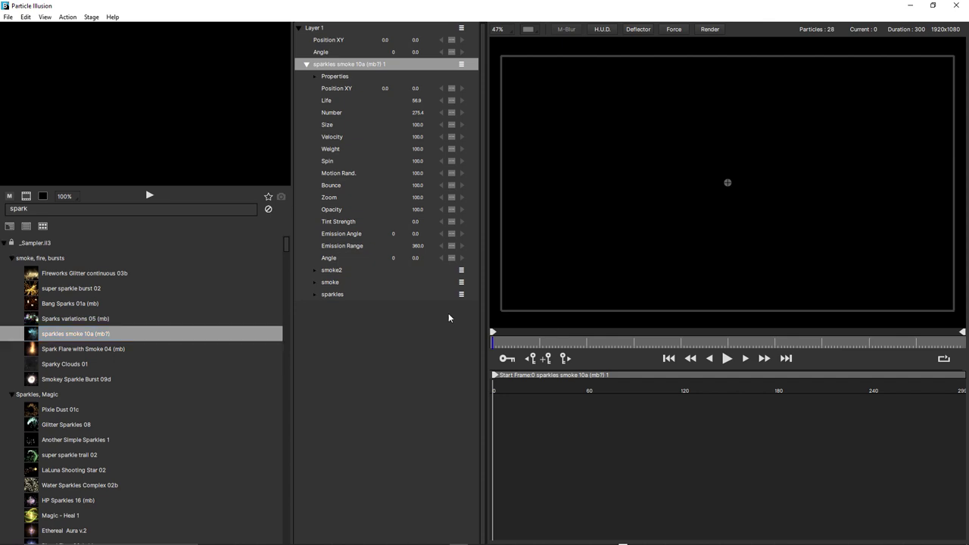
pyautogui.click(612, 138)
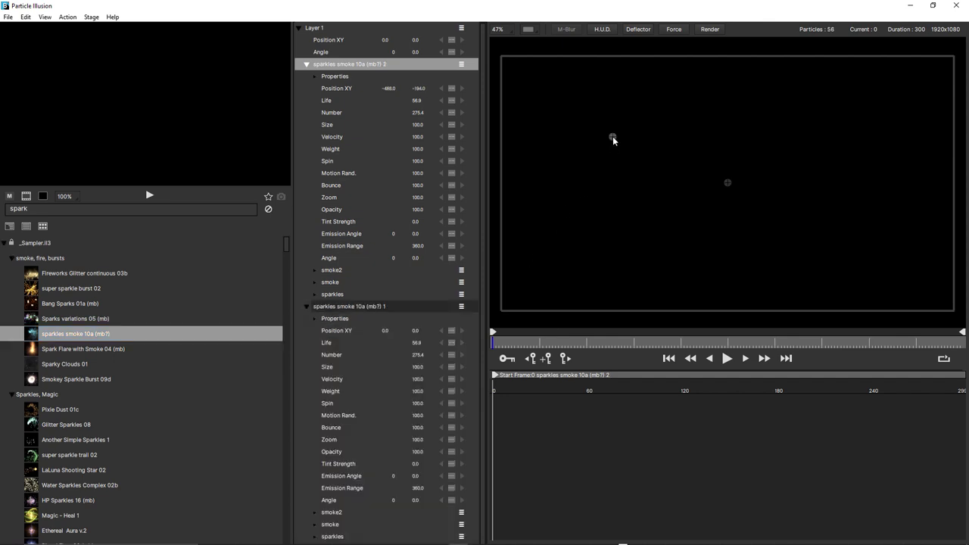
pyautogui.click(379, 306)
pyautogui.press('Delete')
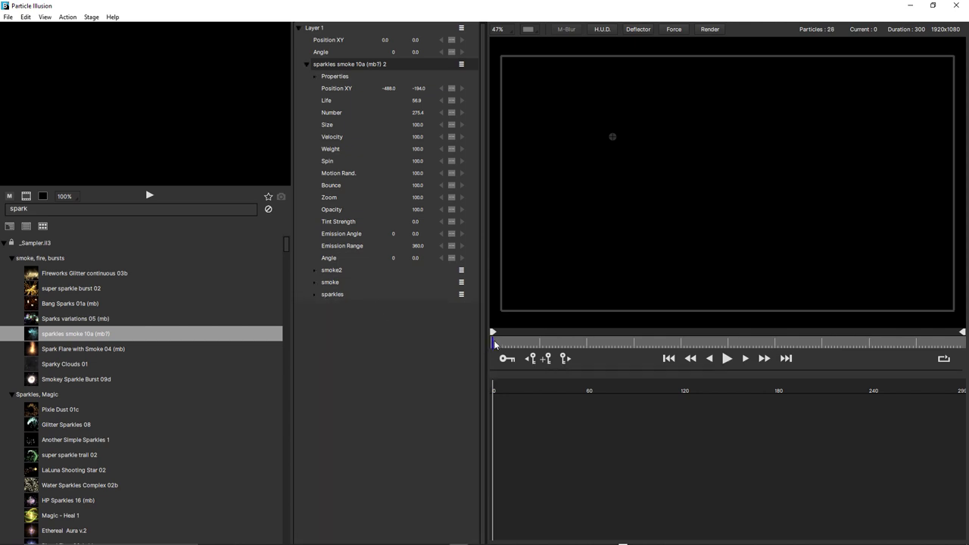
# - Add another sparkles emitter at frame 79 and reset the first emitter's start to frame 0
pyautogui.moveTo(493, 344); pyautogui.dragTo(618, 349)
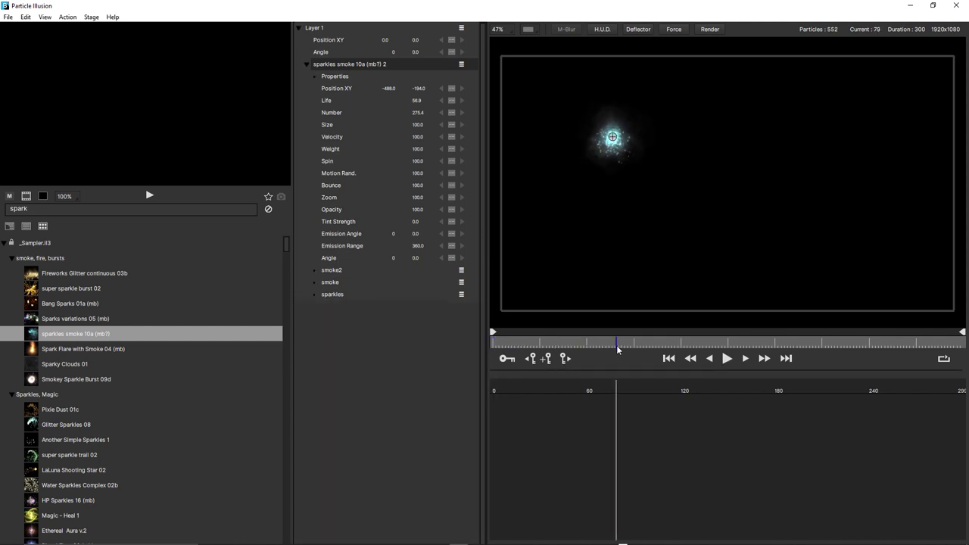
pyautogui.click(704, 185)
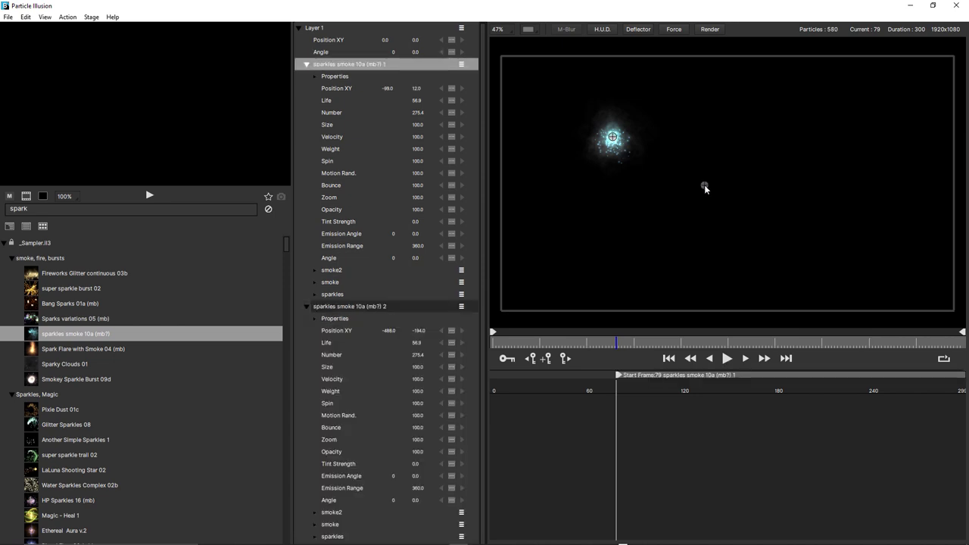
pyautogui.doubleClick(635, 373)
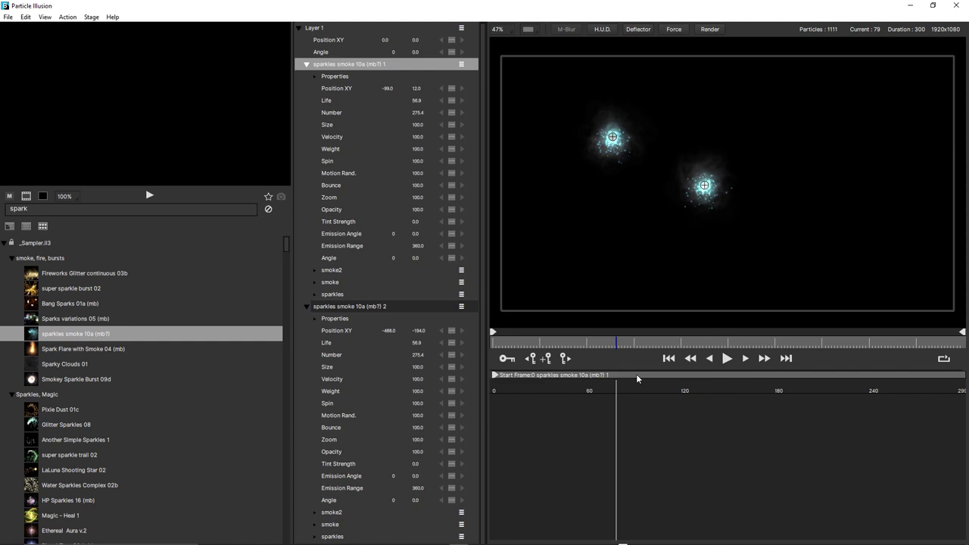
# - Apply Preferences, then delete the 'sparkles smoke 10a (mb?) 2' emitter
pyautogui.click(45, 17)
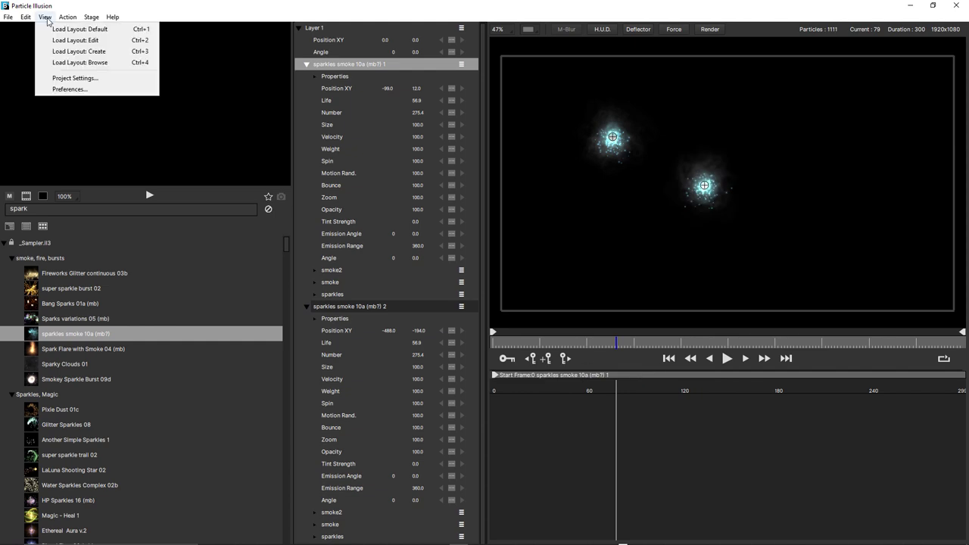
pyautogui.click(58, 89)
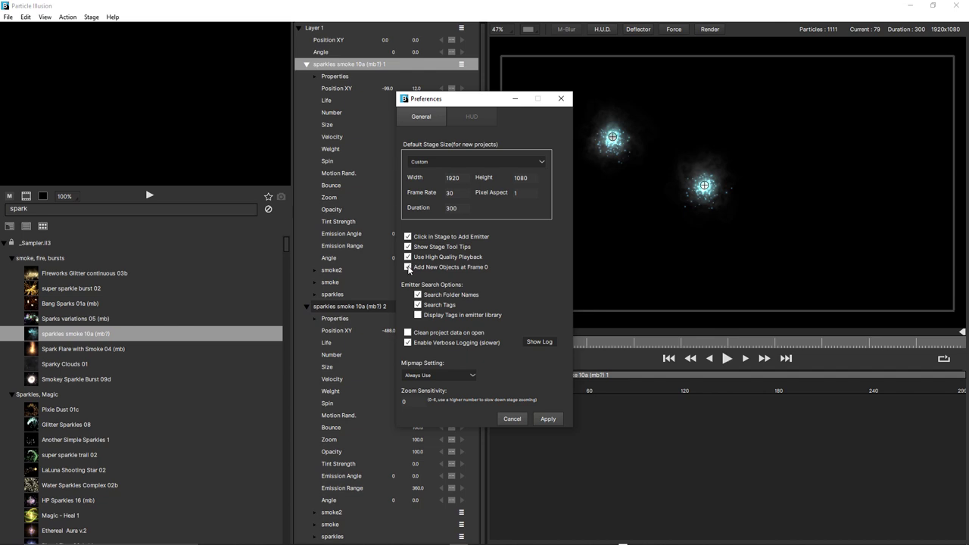
pyautogui.click(548, 419)
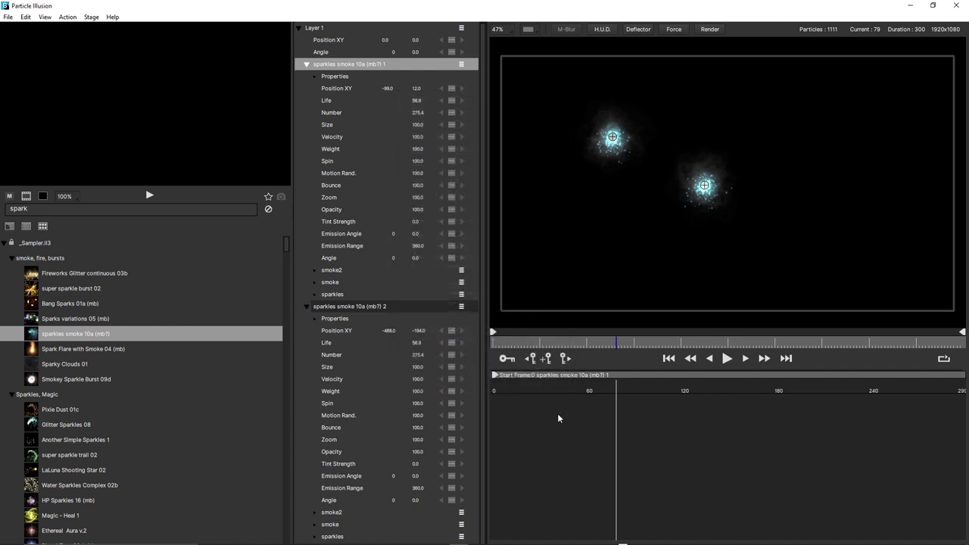
pyautogui.click(356, 307)
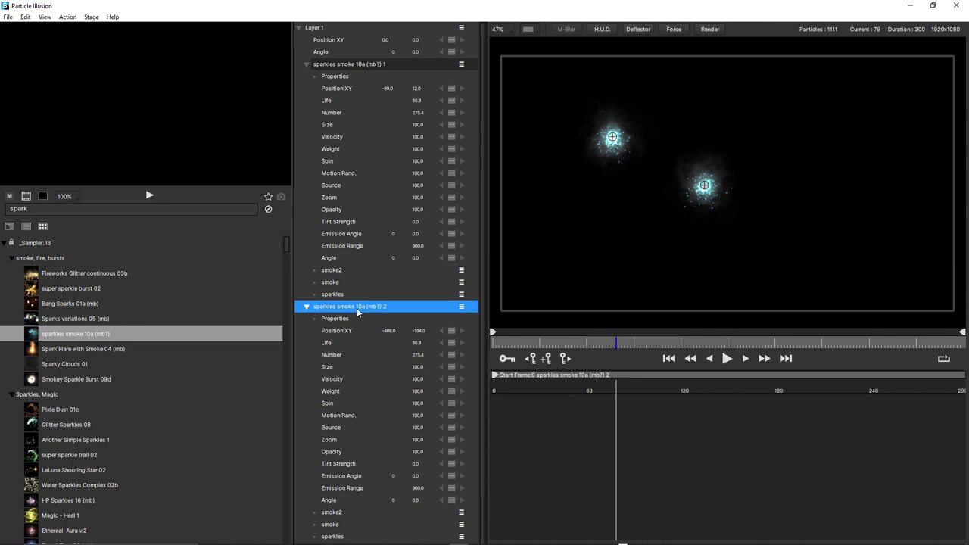
pyautogui.press('Delete')
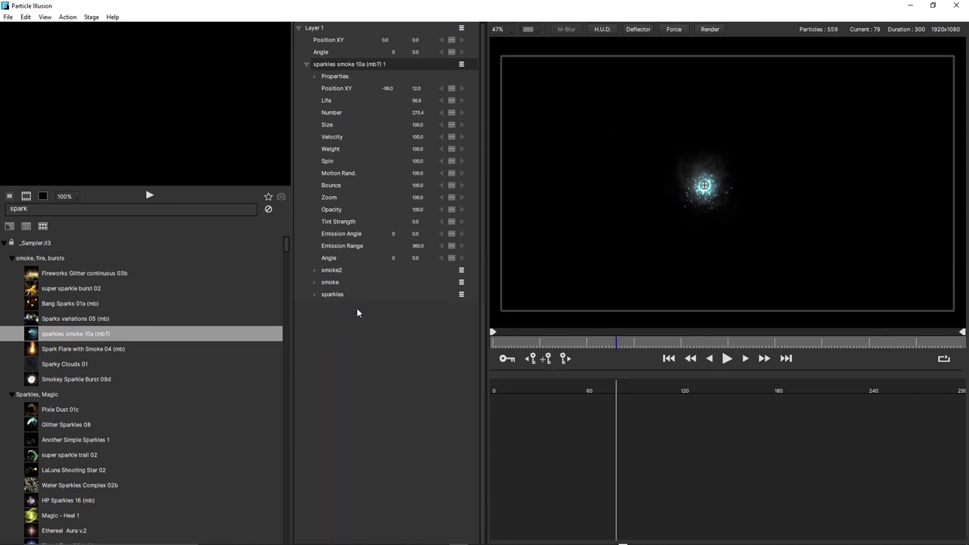
# - Play and stop at frame 153, then browse Project Settings stage presets and cancel
pyautogui.click(726, 358)
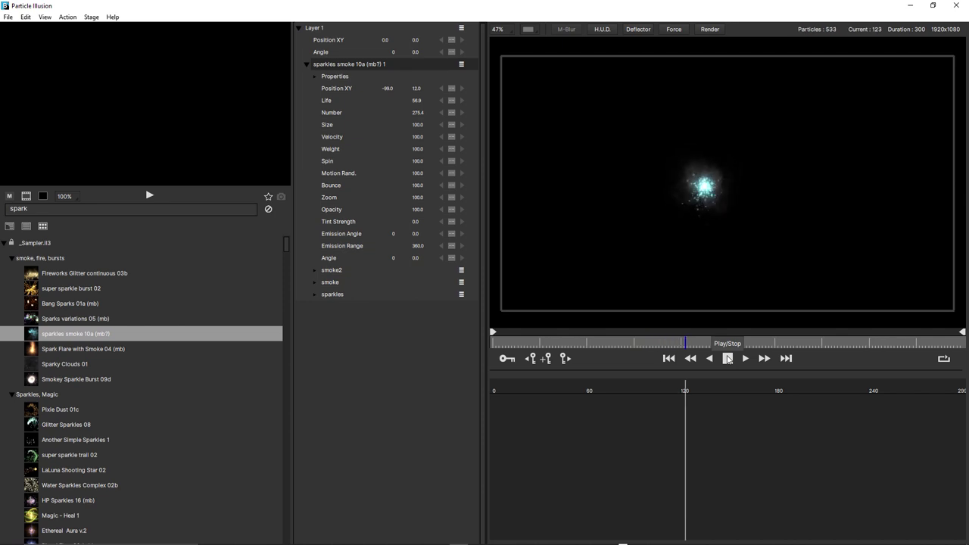
pyautogui.click(727, 358)
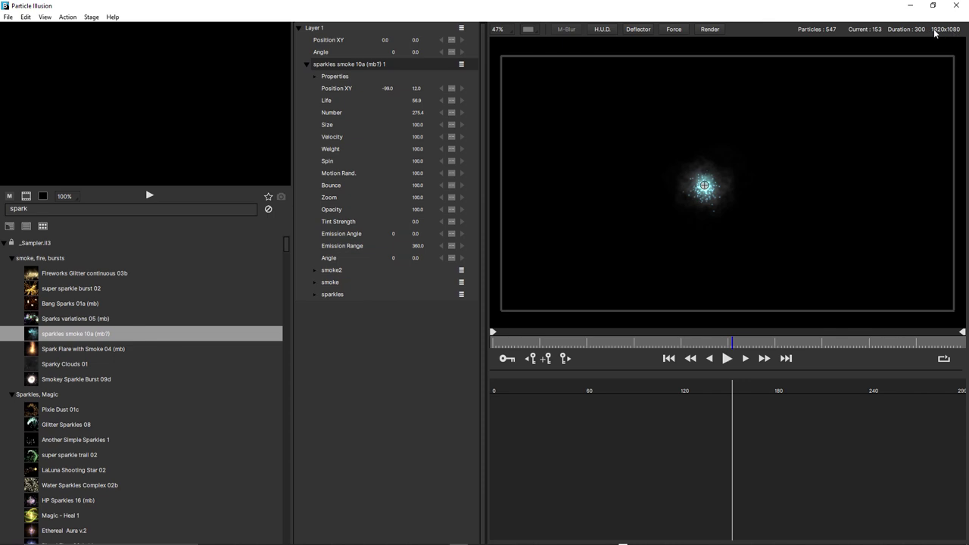
pyautogui.click(48, 18)
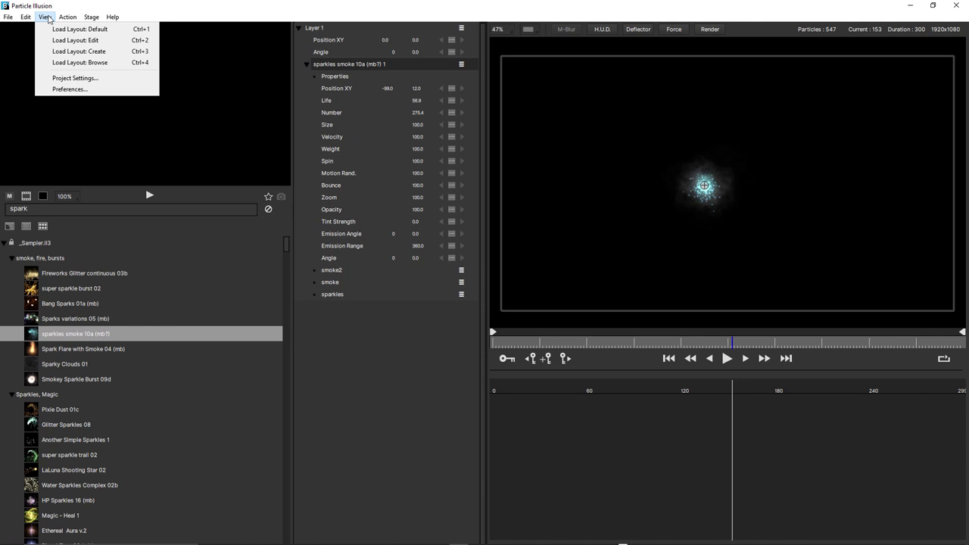
pyautogui.click(59, 78)
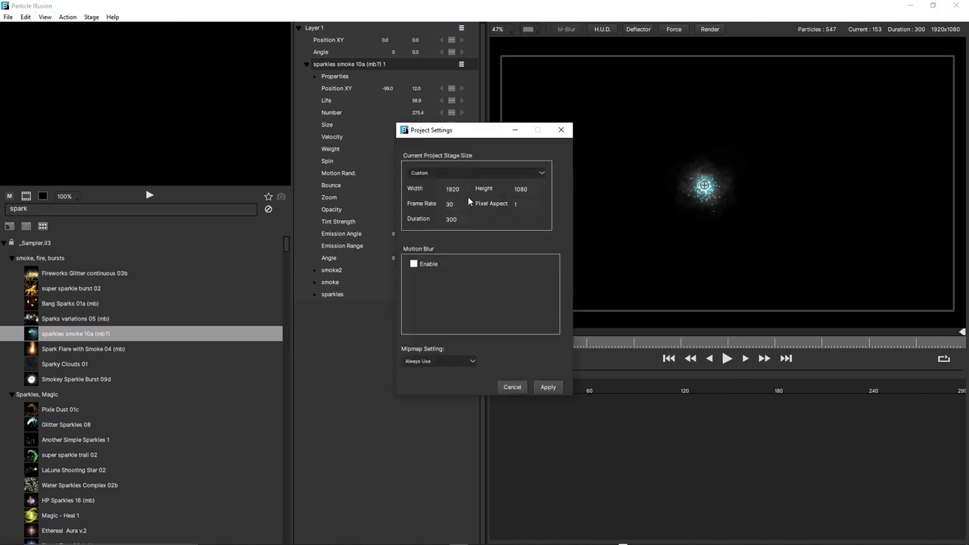
pyautogui.click(540, 172)
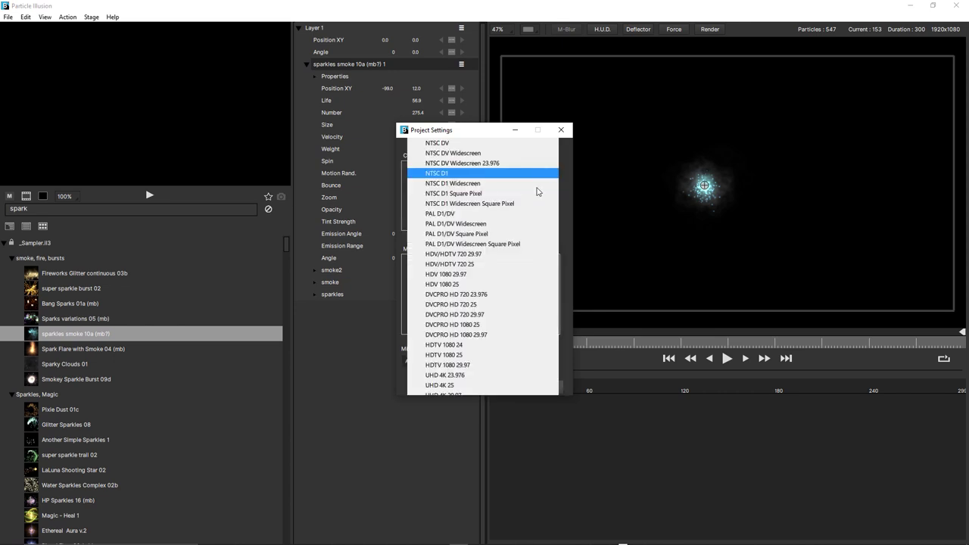
pyautogui.click(563, 185)
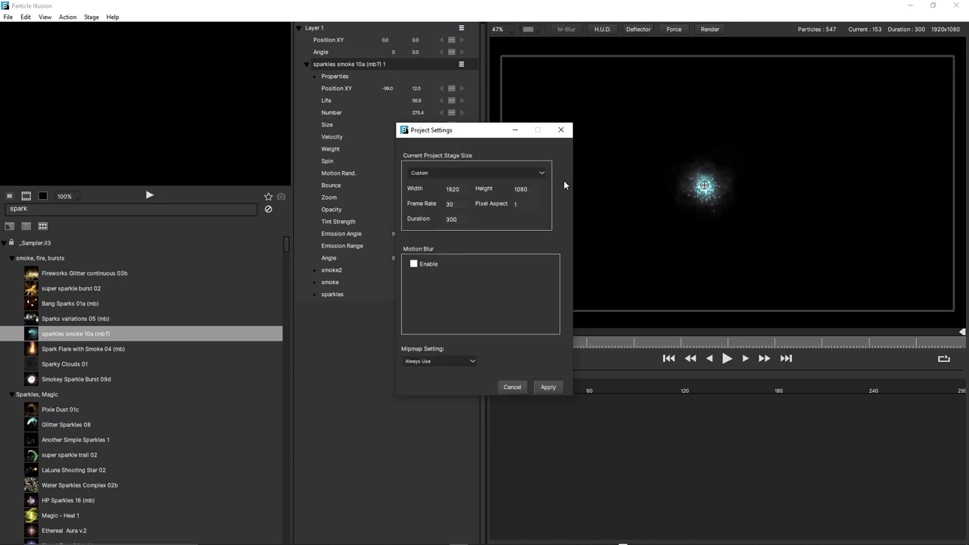
pyautogui.click(511, 387)
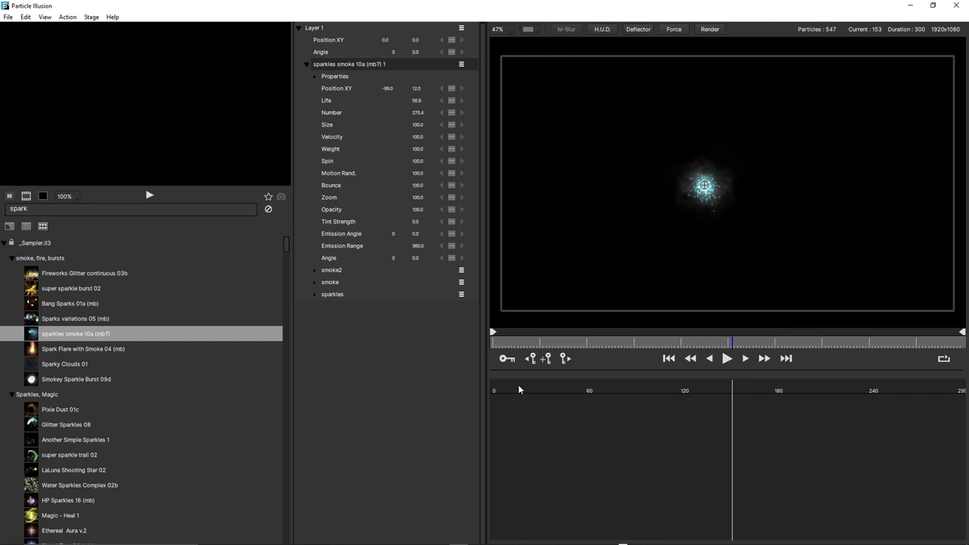
pyautogui.click(509, 33)
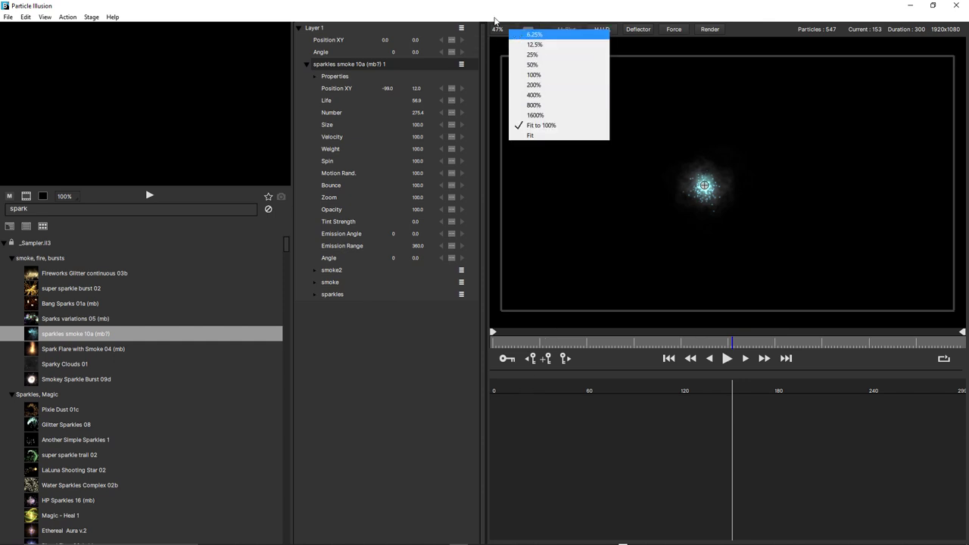
pyautogui.click(510, 27)
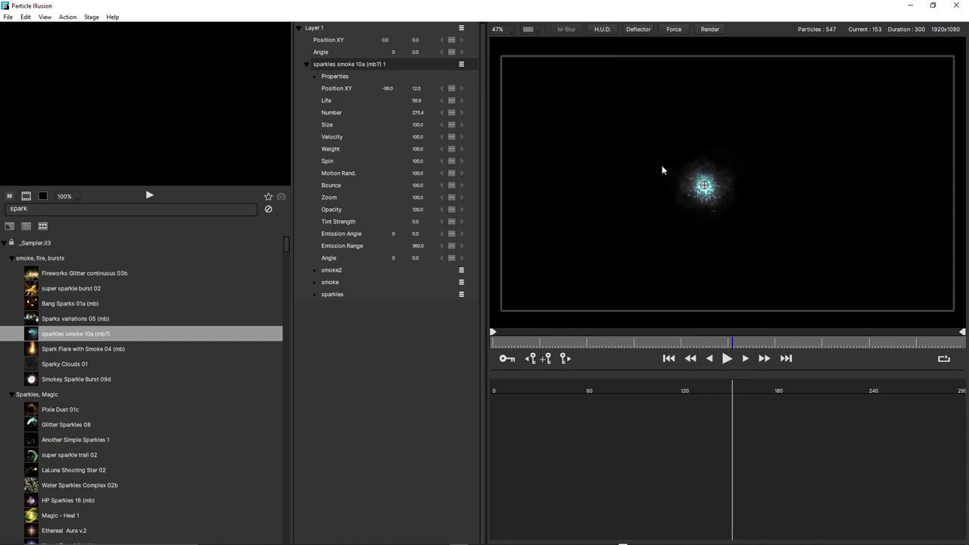
pyautogui.scroll(-3, 666, 170)
pyautogui.scroll(4, 677, 182)
pyautogui.scroll(-2, 679, 180)
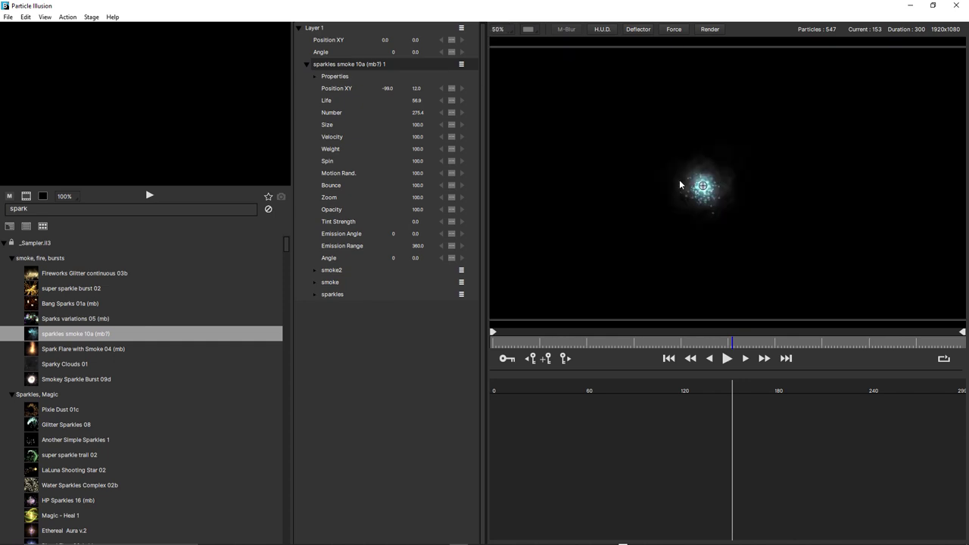
pyautogui.click(535, 32)
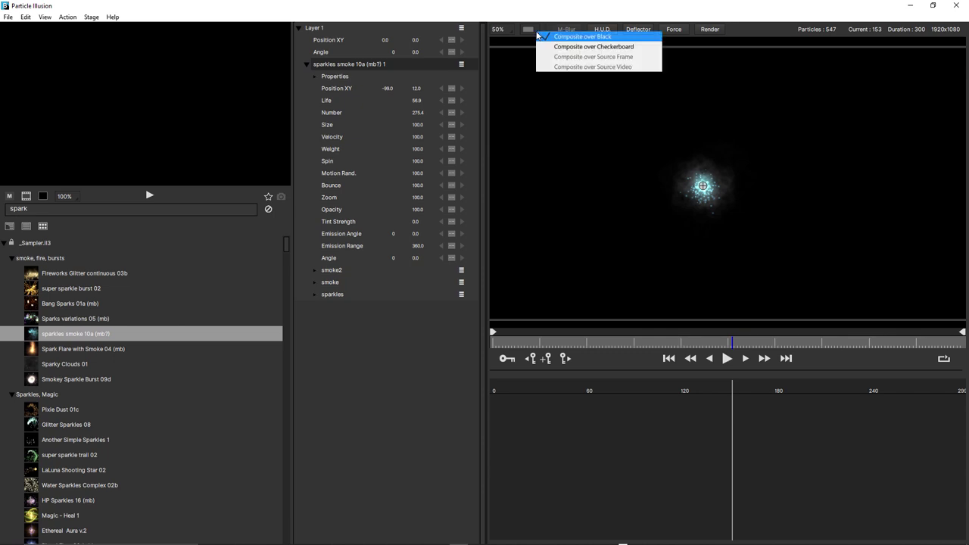
pyautogui.click(619, 49)
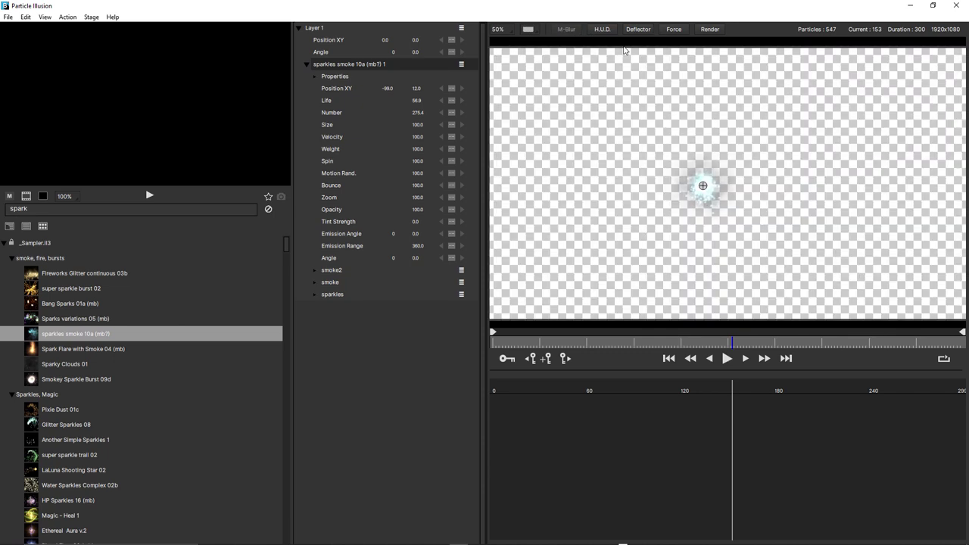
pyautogui.click(539, 32)
pyautogui.click(573, 39)
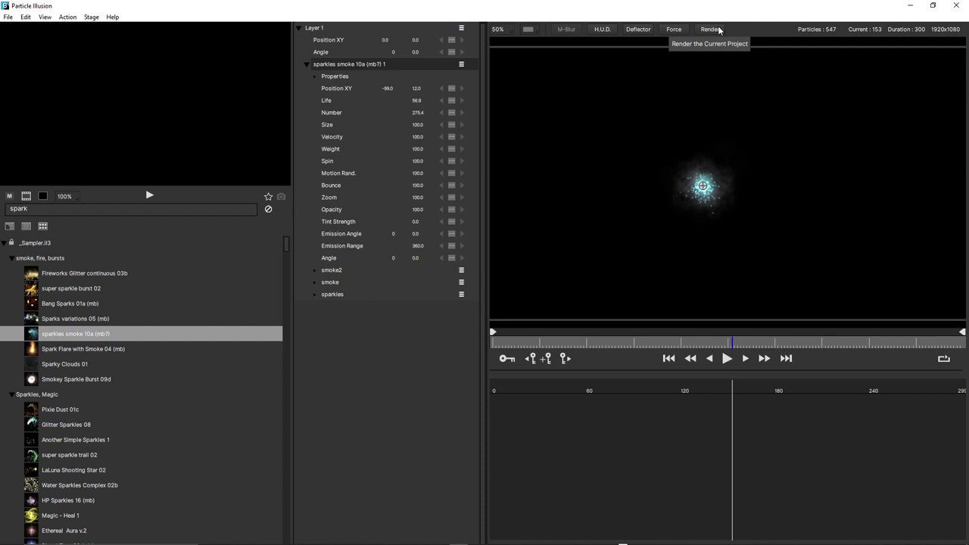
pyautogui.scroll(-1, 734, 125)
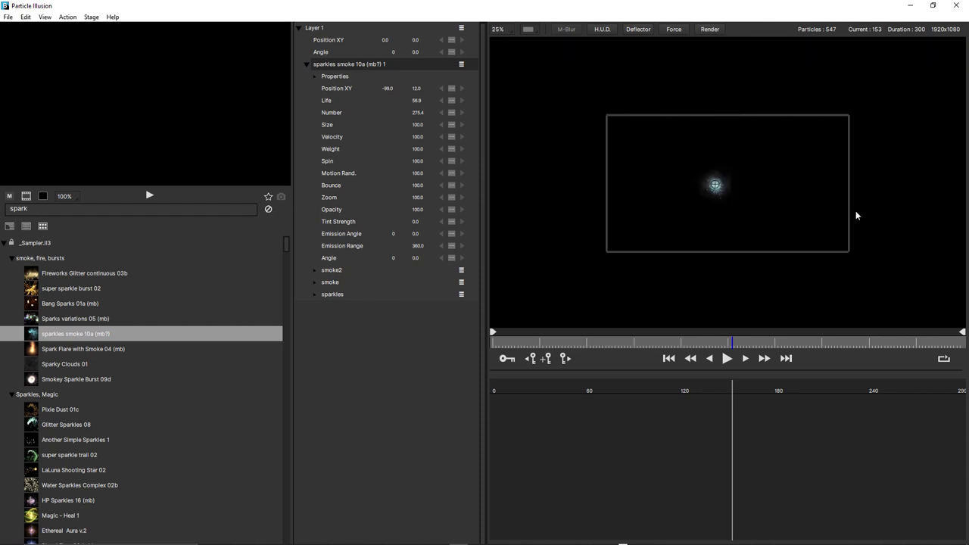
pyautogui.moveTo(720, 188); pyautogui.dragTo(670, 197)
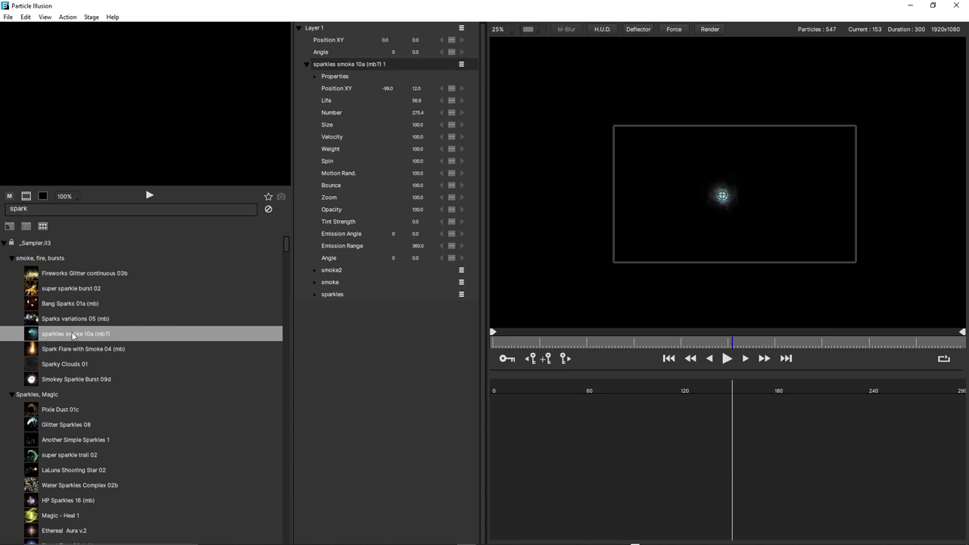
# - Nudge Layer 1's Position XY and review the emitter's Shape options, keeping Point
pyautogui.click(318, 29)
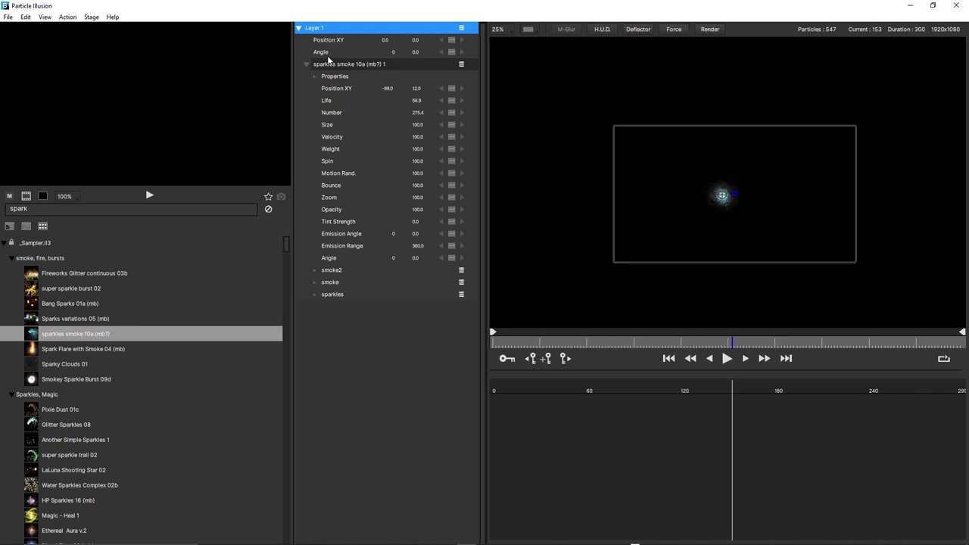
pyautogui.moveTo(386, 40); pyautogui.dragTo(352, 53)
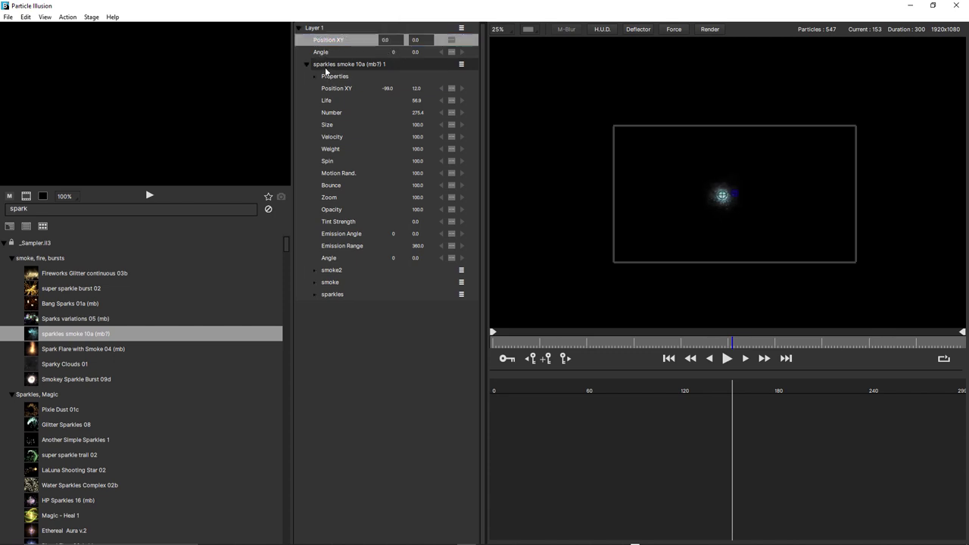
pyautogui.click(326, 65)
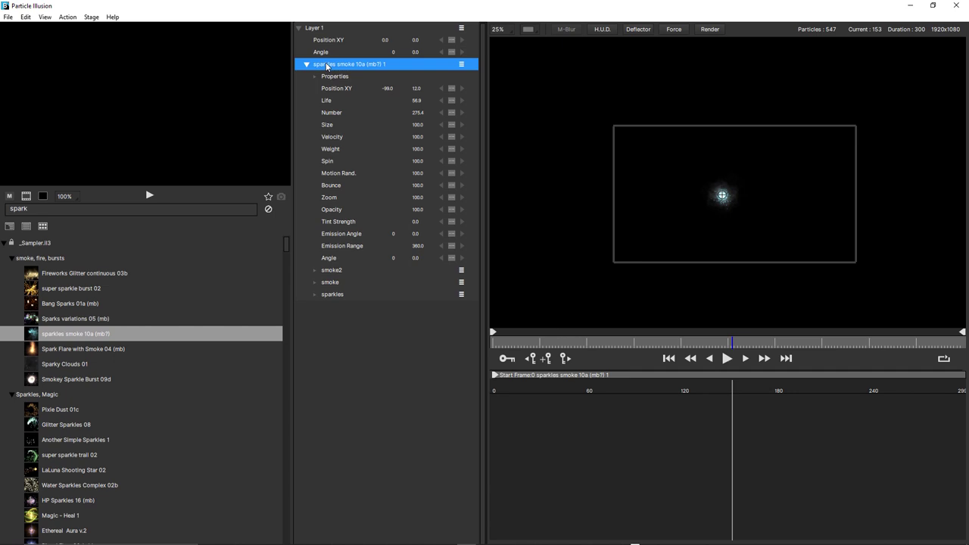
pyautogui.click(315, 77)
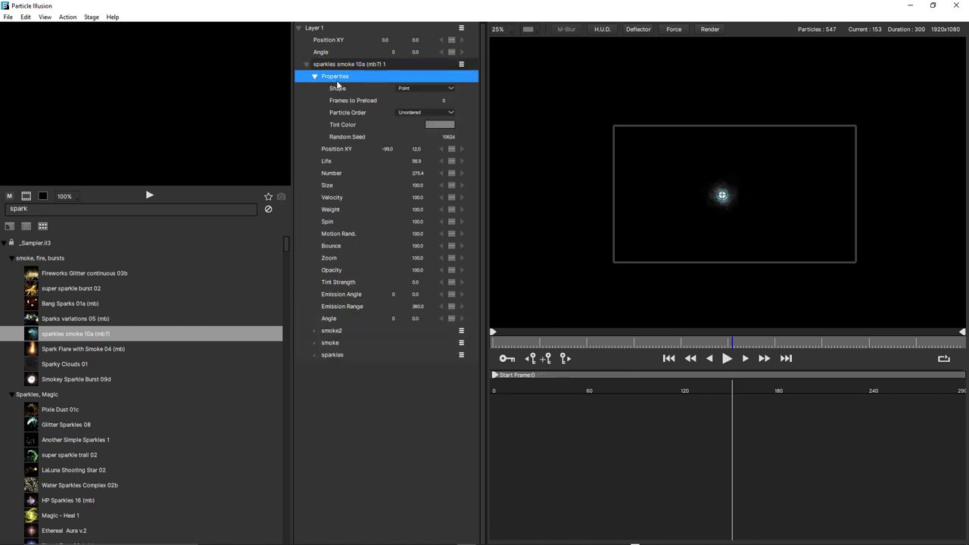
pyautogui.click(416, 88)
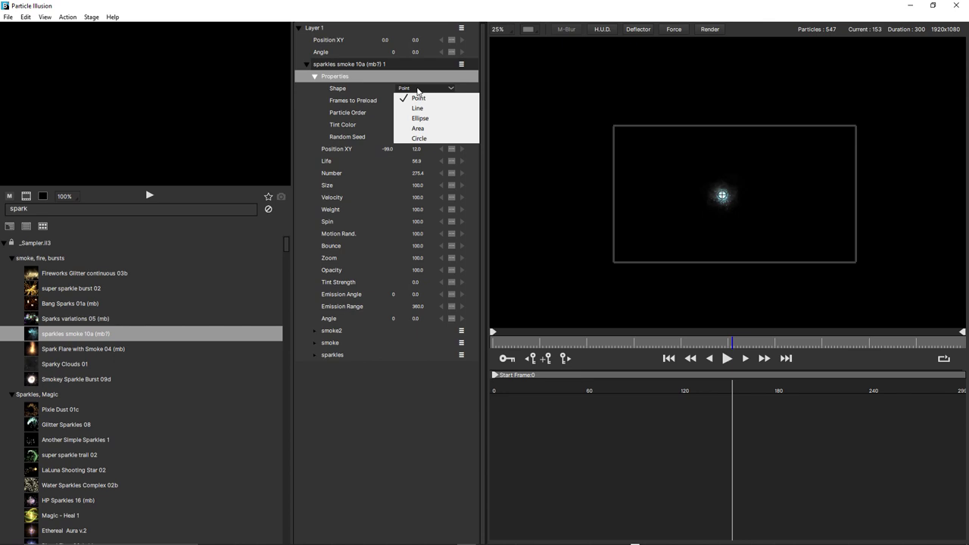
pyautogui.click(342, 80)
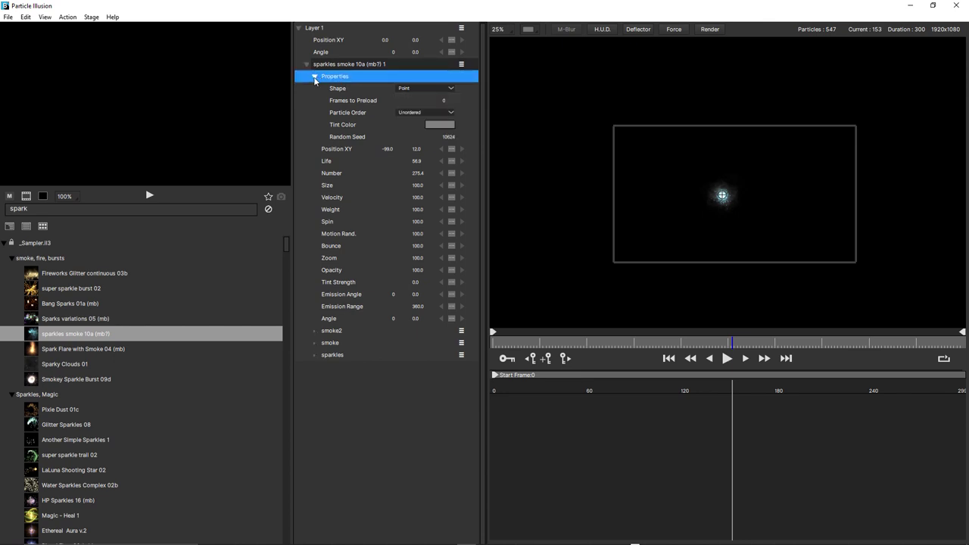
pyautogui.click(315, 77)
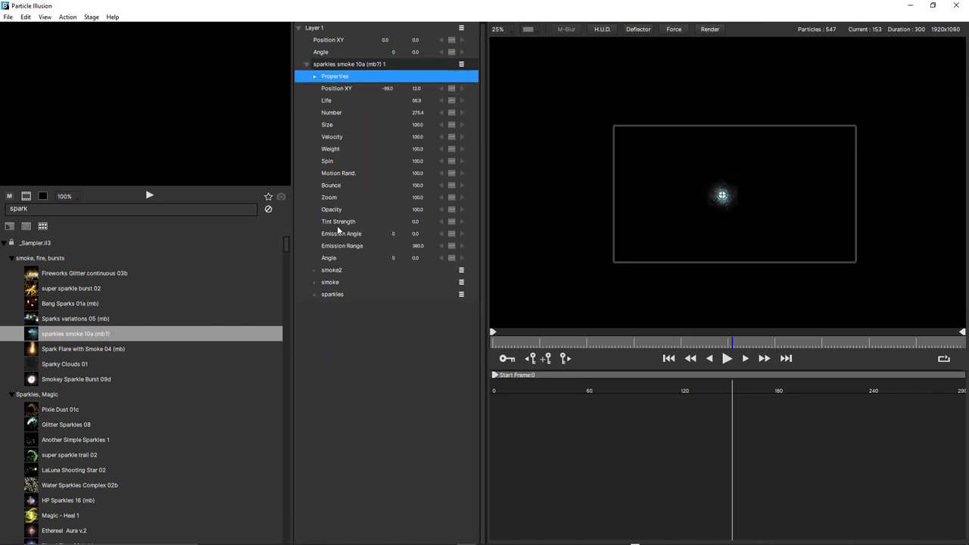
# - Inspect the emitter's Life, Number, Size, Velocity, Weight and Spin values
pyautogui.click(336, 103)
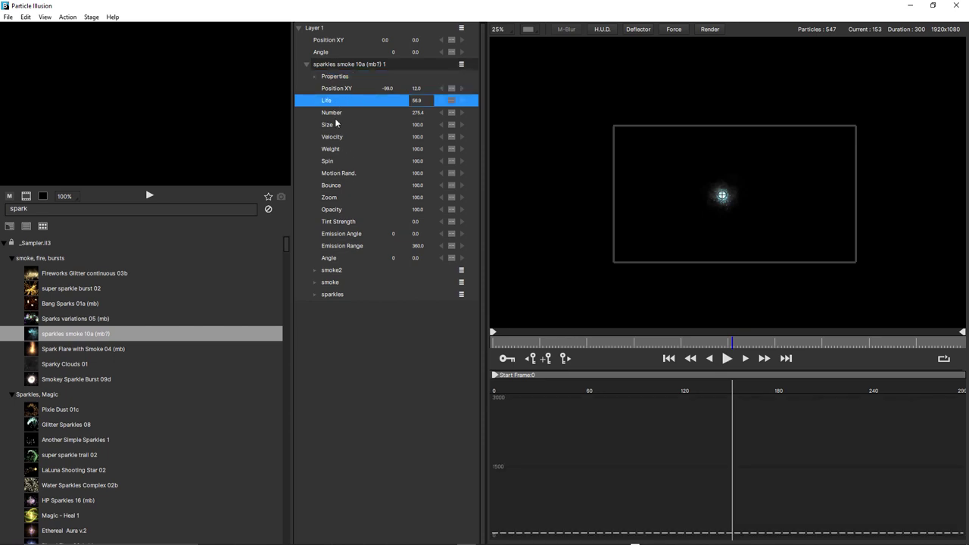
pyautogui.click(336, 114)
pyautogui.click(331, 125)
pyautogui.click(330, 137)
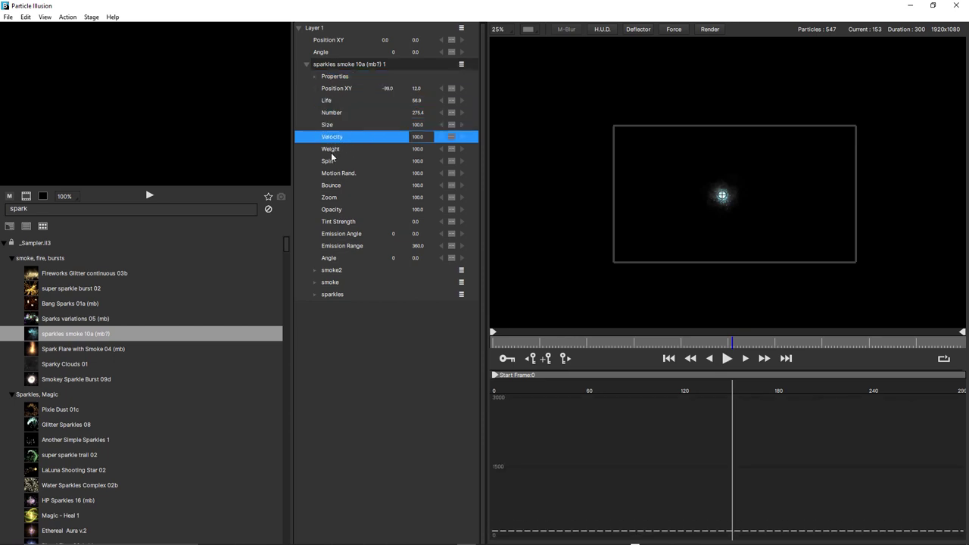
pyautogui.click(331, 149)
pyautogui.click(330, 162)
# - Expand smoke2 and inspect its Life 13.0, Number 59.0 and Size 39.0
pyautogui.doubleClick(327, 270)
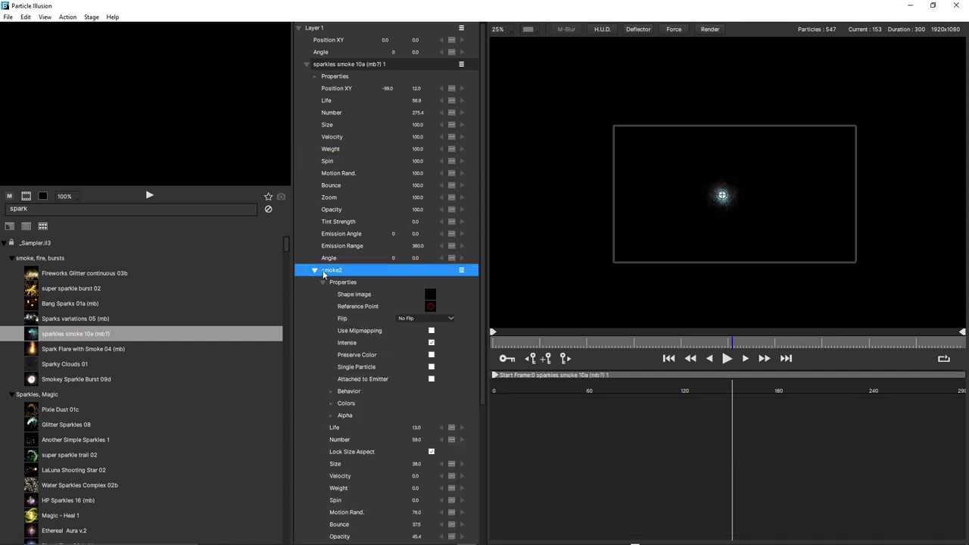
pyautogui.click(323, 283)
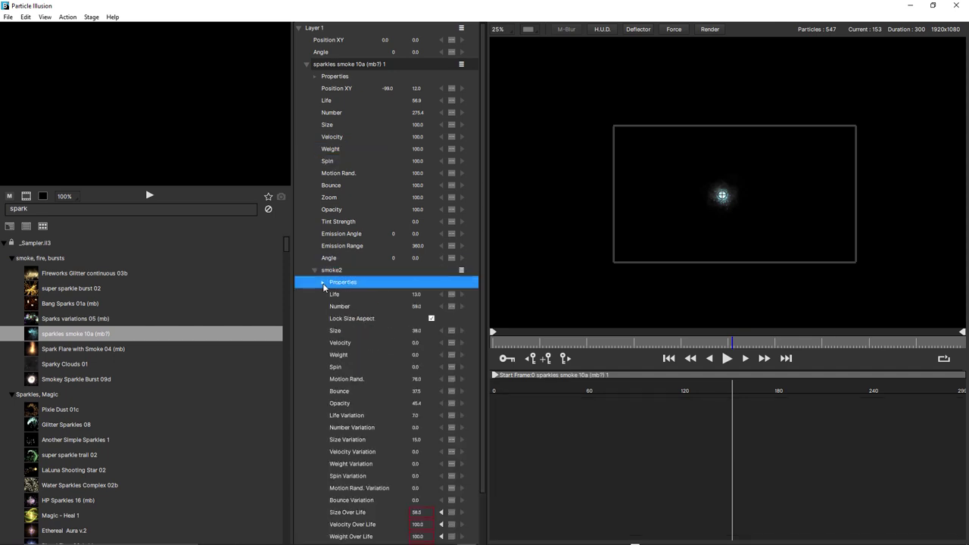
pyautogui.click(333, 297)
pyautogui.click(335, 309)
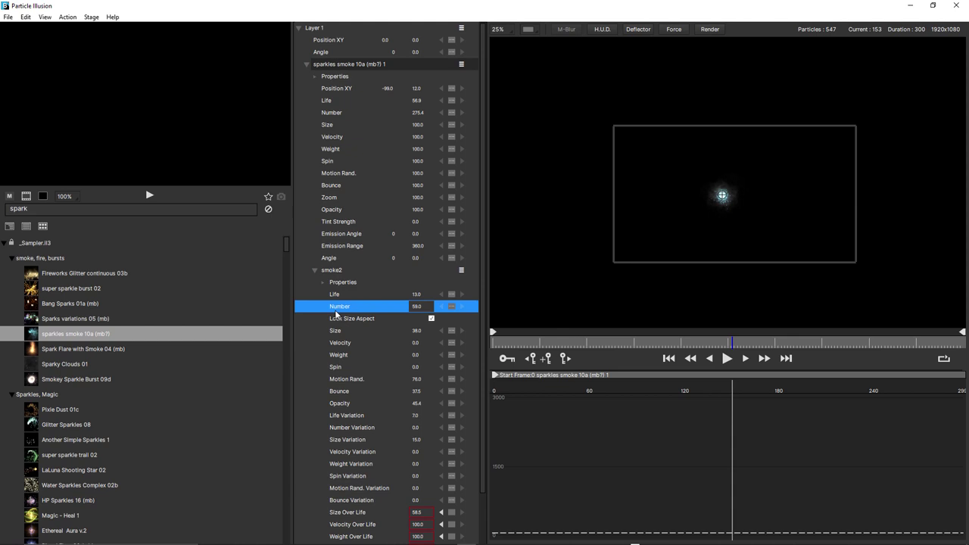
pyautogui.click(335, 332)
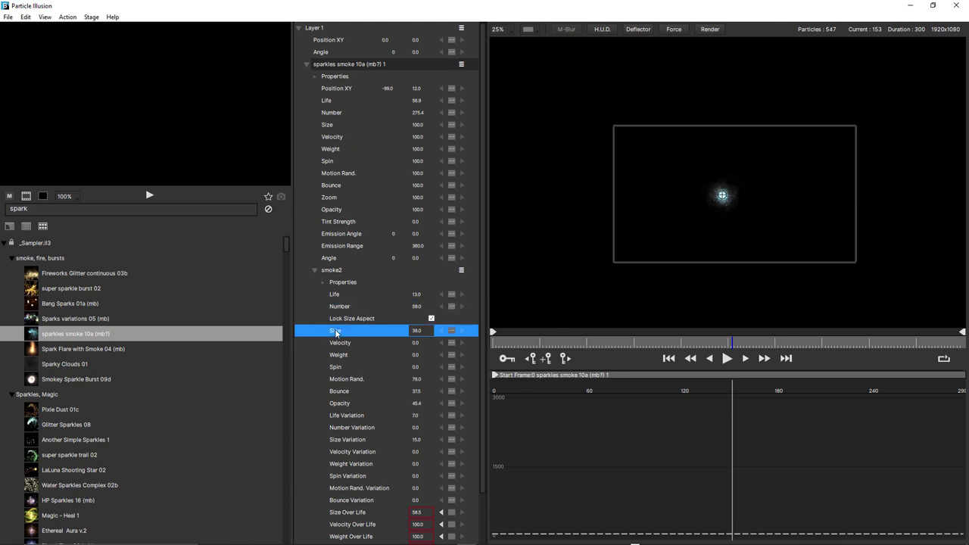
# - Open smoke2's Particle Shape Editor and cancel without changing the shape
pyautogui.click(331, 272)
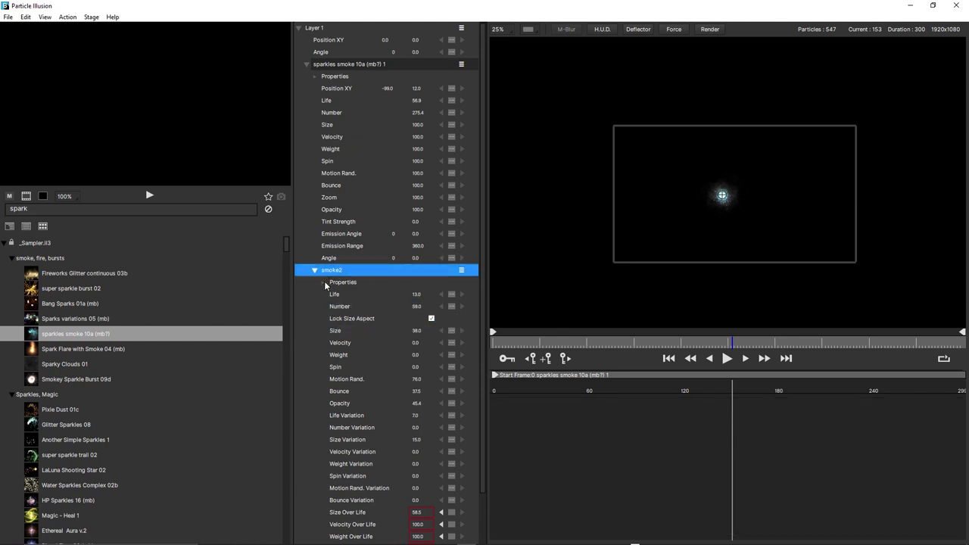
pyautogui.click(322, 281)
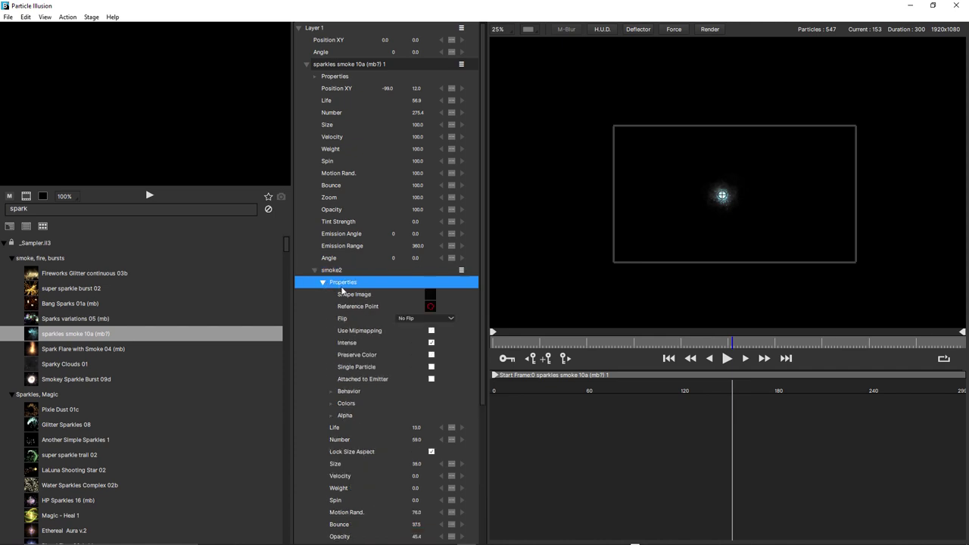
pyautogui.click(431, 296)
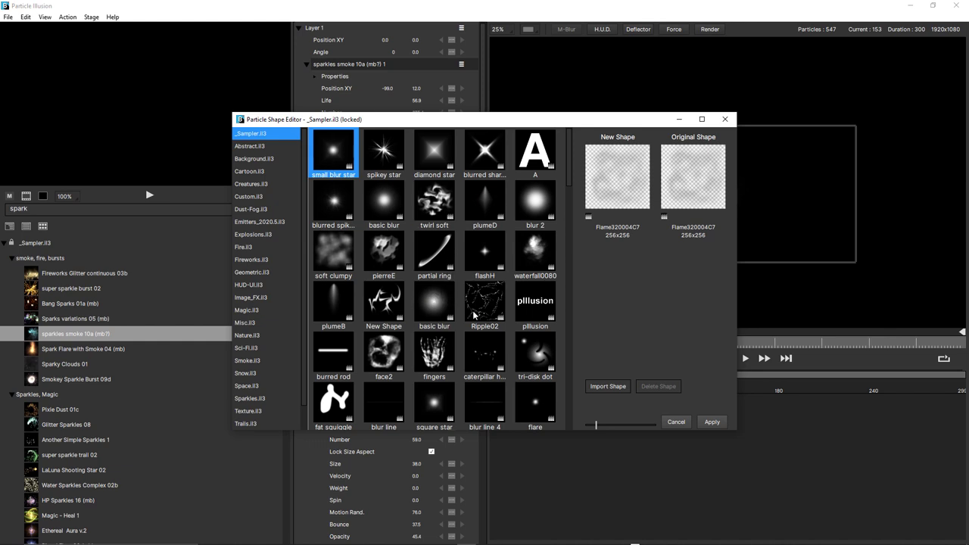
pyautogui.click(675, 422)
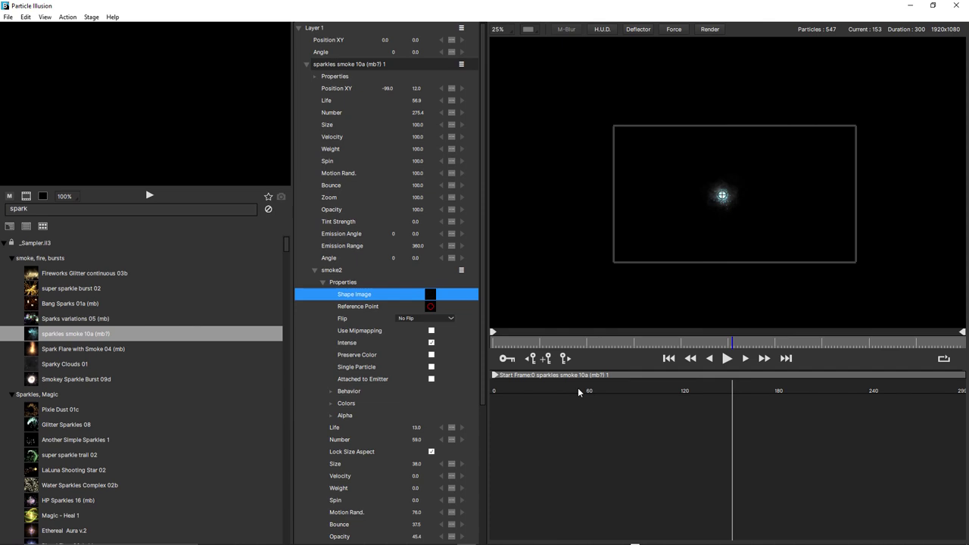
# - Review smoke2's colour and alpha gradients, then collapse the emitter's property tree
pyautogui.click(330, 402)
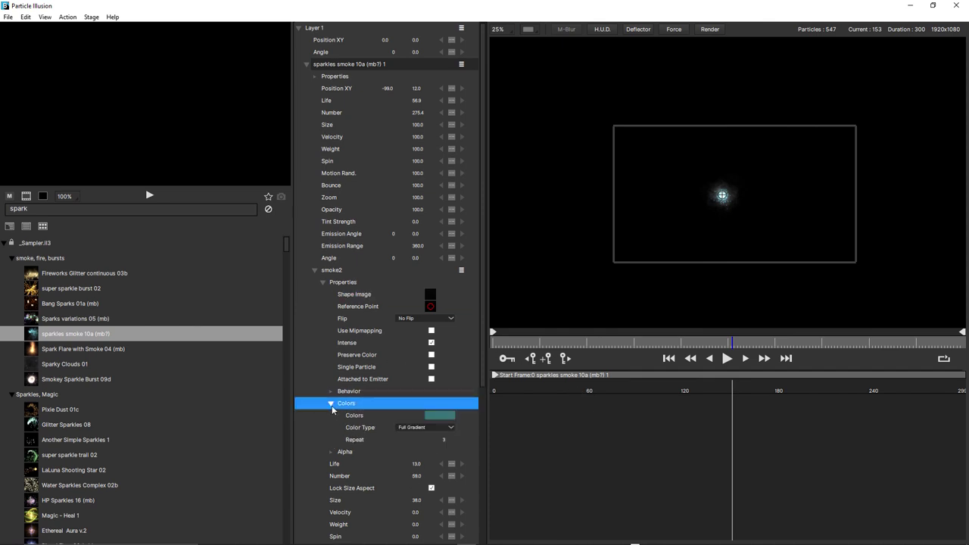
pyautogui.click(330, 405)
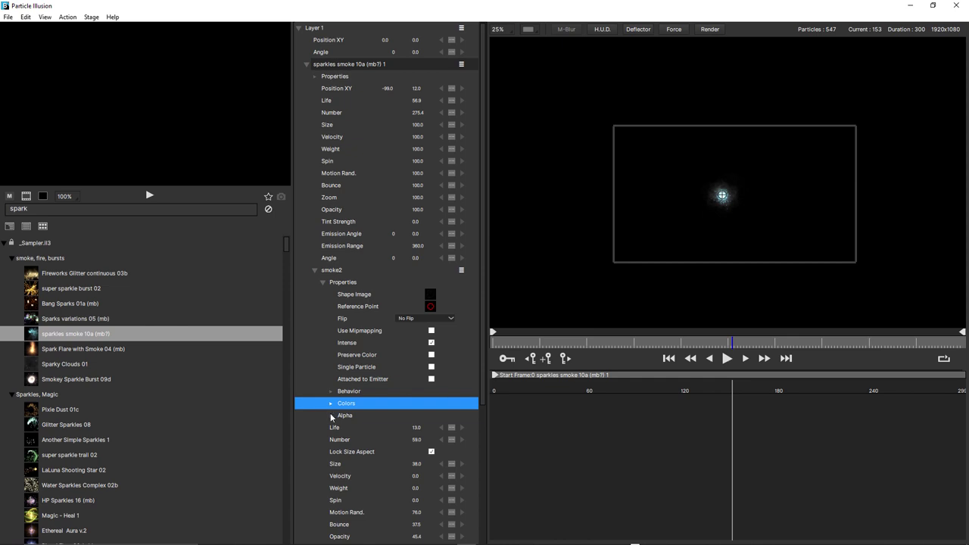
pyautogui.click(331, 415)
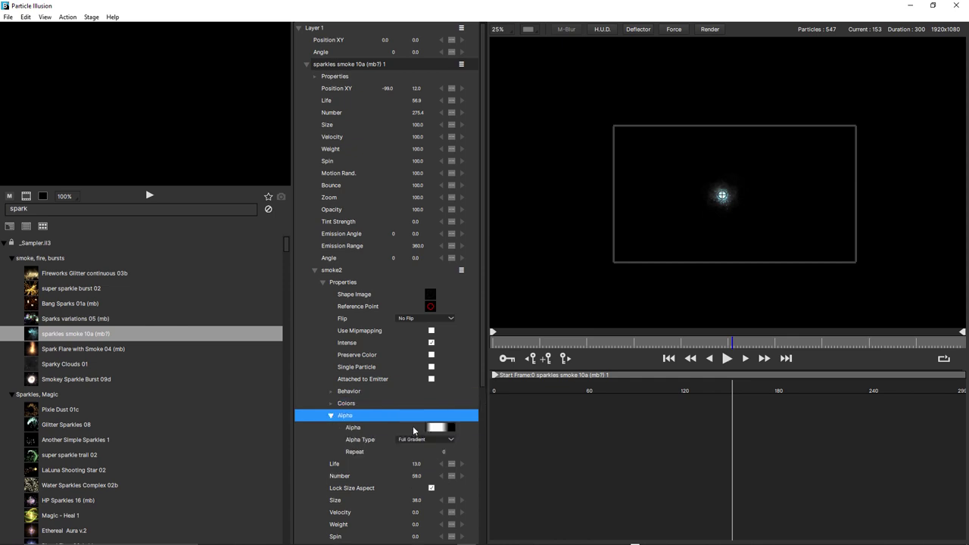
pyautogui.click(331, 415)
pyautogui.moveTo(482, 285); pyautogui.dragTo(481, 414)
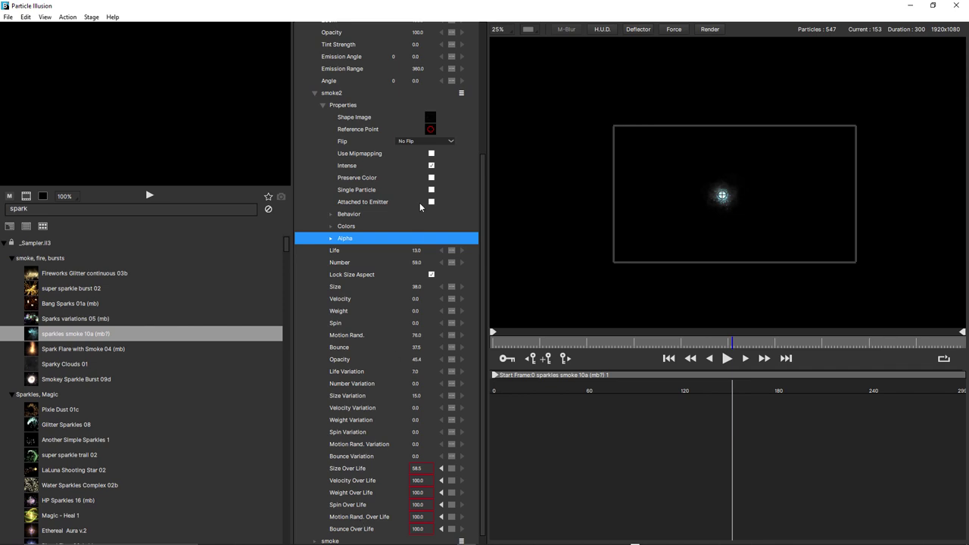
pyautogui.scroll(4, 481, 164)
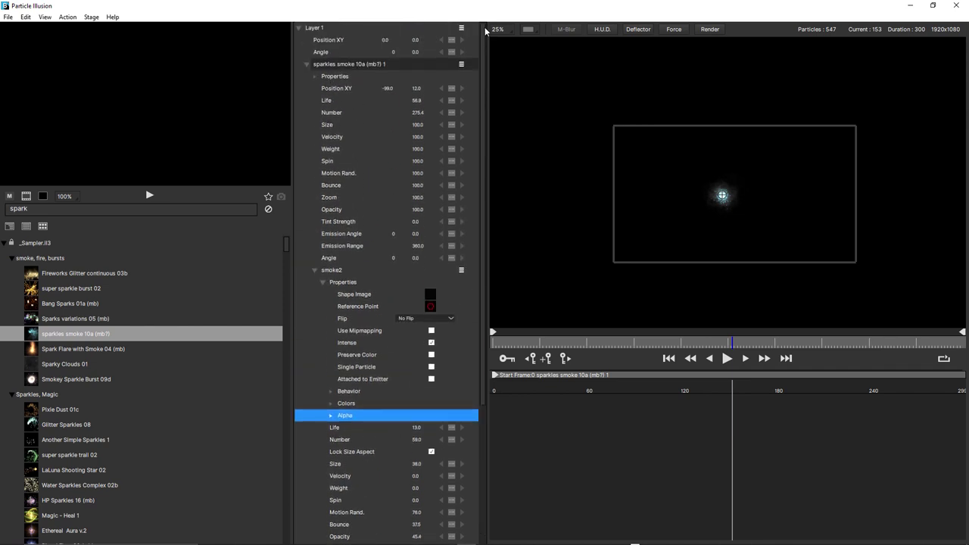
pyautogui.click(306, 63)
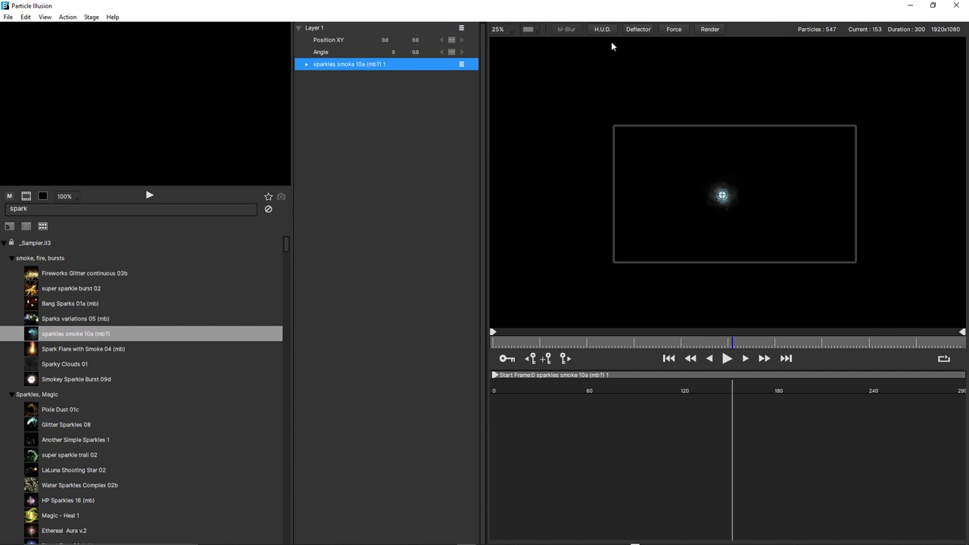
# - Place an Area force on the emitter with Strength 537 and Angle 1.0
pyautogui.click(672, 29)
pyautogui.click(723, 184)
pyautogui.click(723, 185)
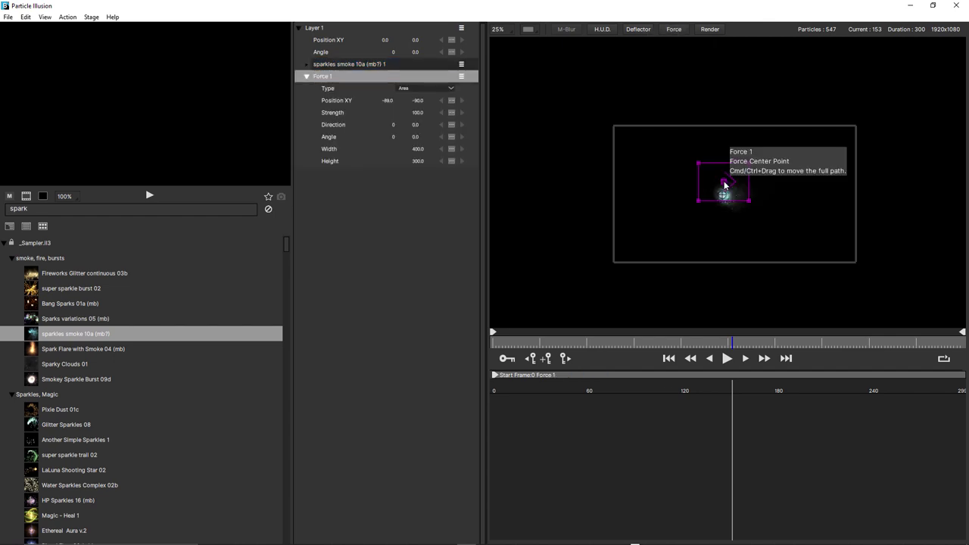
pyautogui.scroll(4, 722, 185)
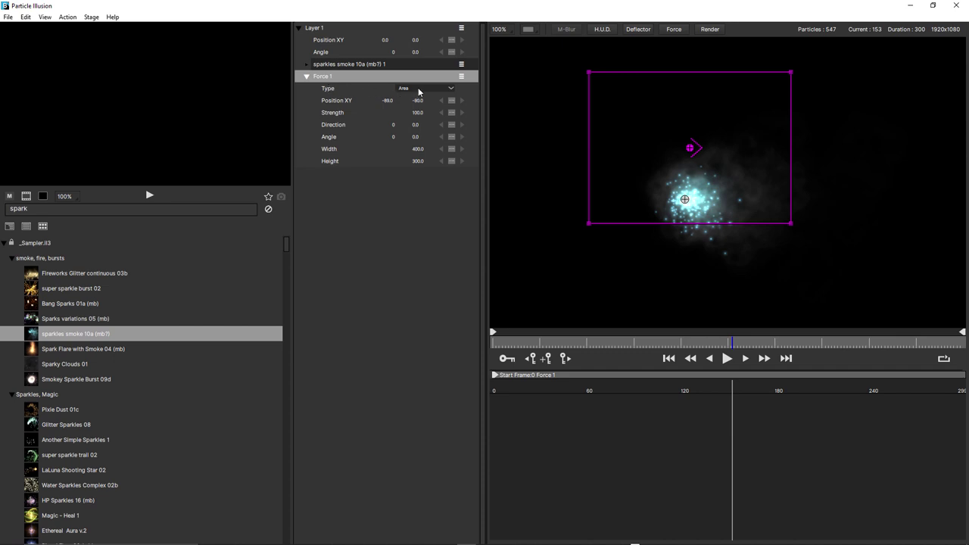
pyautogui.click(418, 88)
pyautogui.click(413, 212)
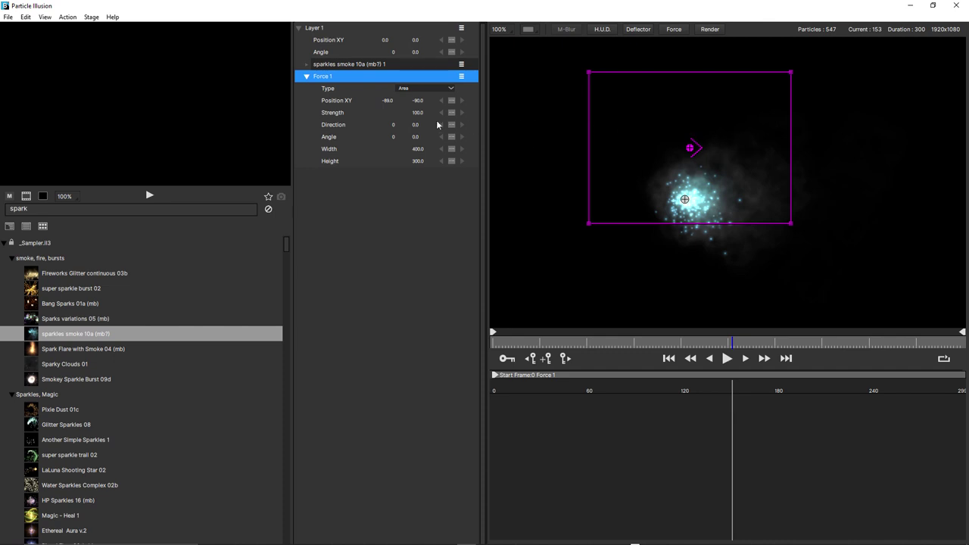
pyautogui.moveTo(436, 120); pyautogui.dragTo(547, 124)
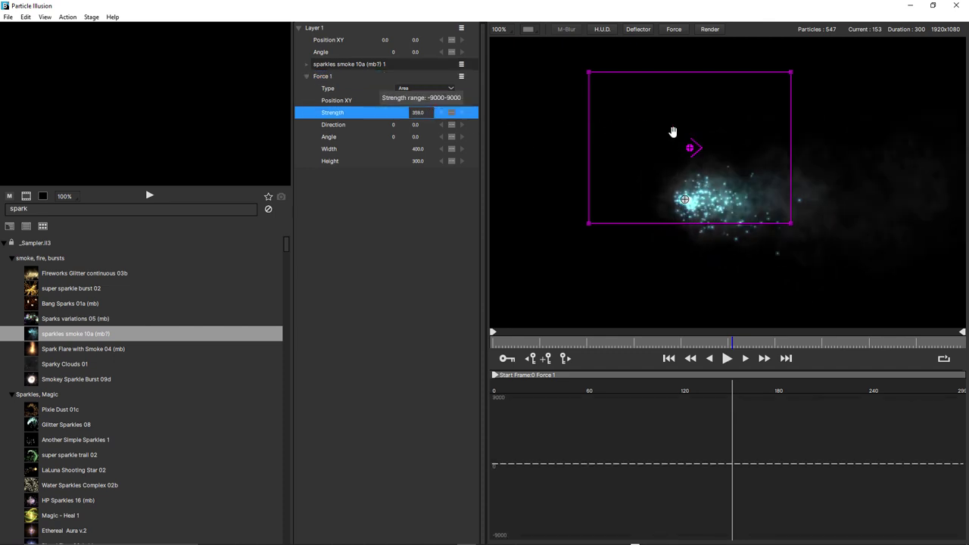
pyautogui.moveTo(673, 132); pyautogui.dragTo(638, 140)
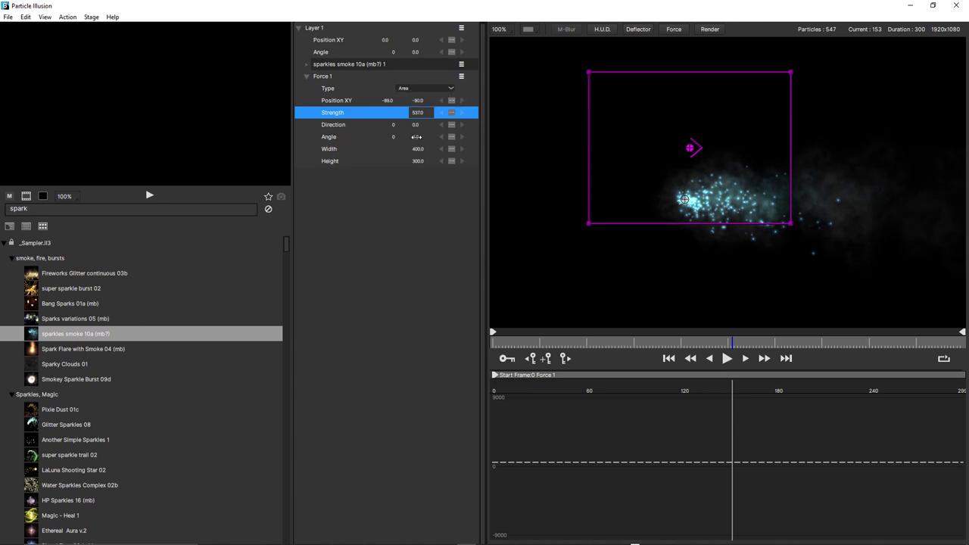
pyautogui.moveTo(417, 136); pyautogui.dragTo(416, 166)
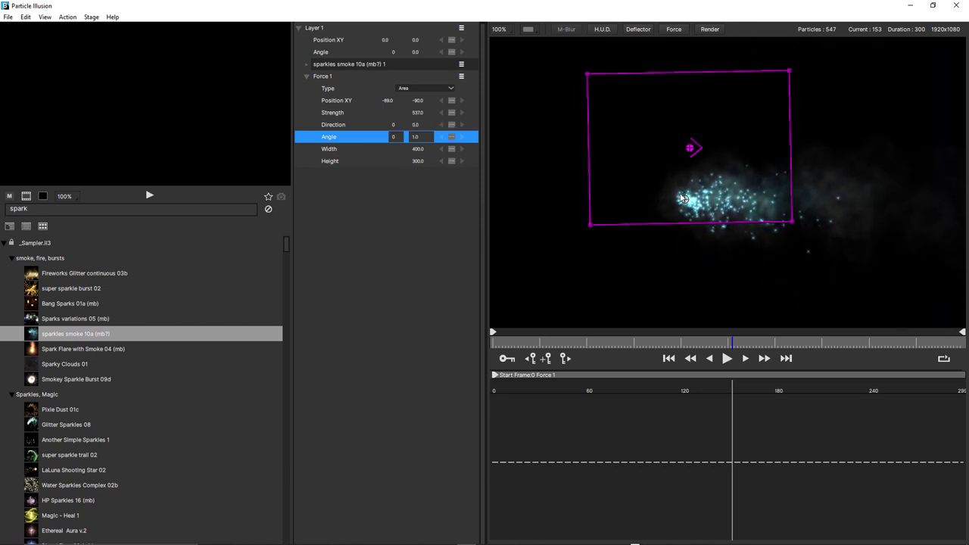
pyautogui.scroll(-2, 683, 195)
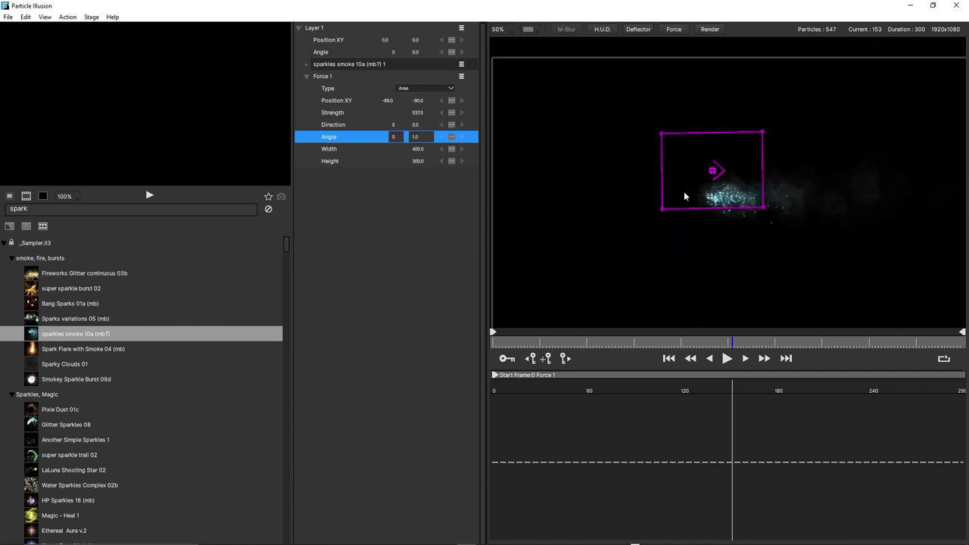
# - Draw a vertical deflector right of the particles, stretching its top end upward
pyautogui.click(640, 29)
pyautogui.click(810, 200)
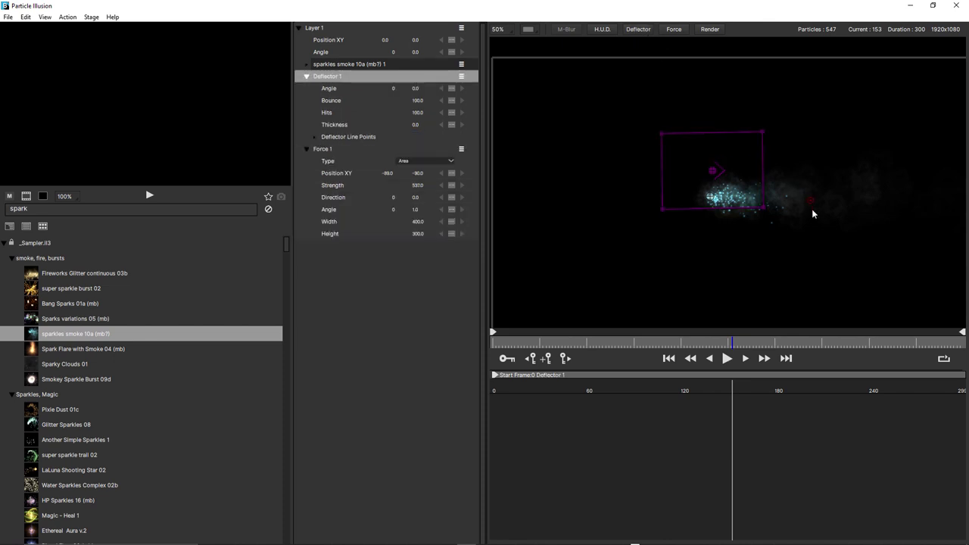
pyautogui.click(809, 284)
pyautogui.moveTo(811, 199); pyautogui.dragTo(806, 104)
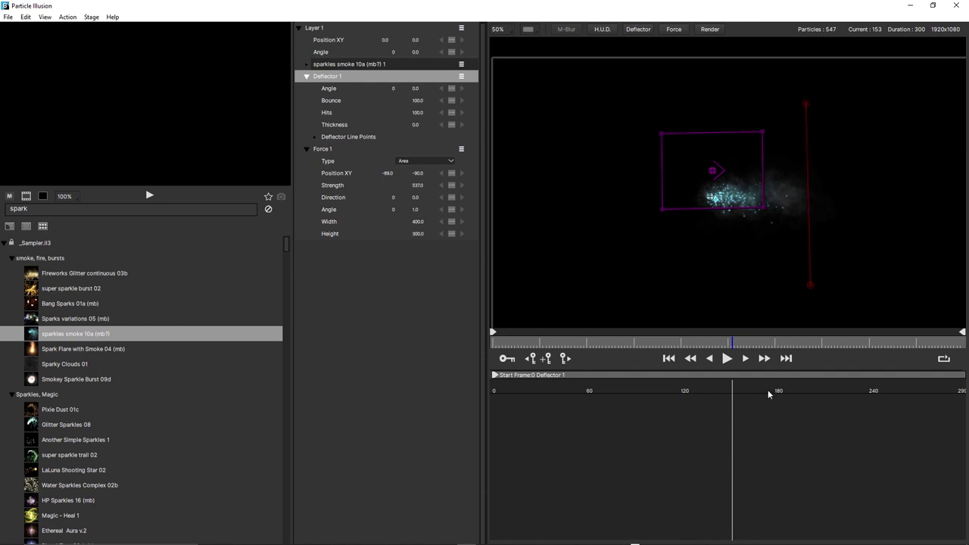
# - Preview the animation with the deflector, stopping at frame 280
pyautogui.click(727, 358)
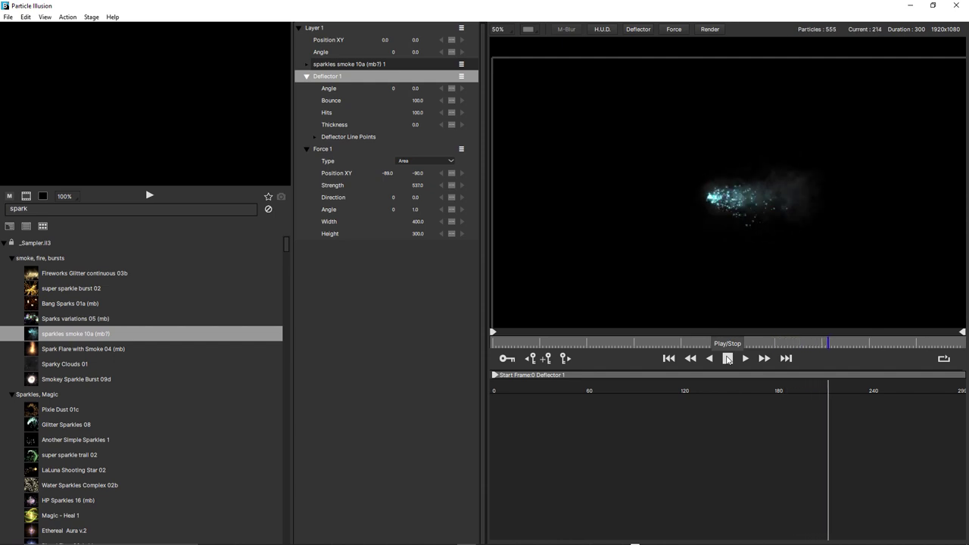
pyautogui.click(726, 358)
pyautogui.scroll(1, 781, 206)
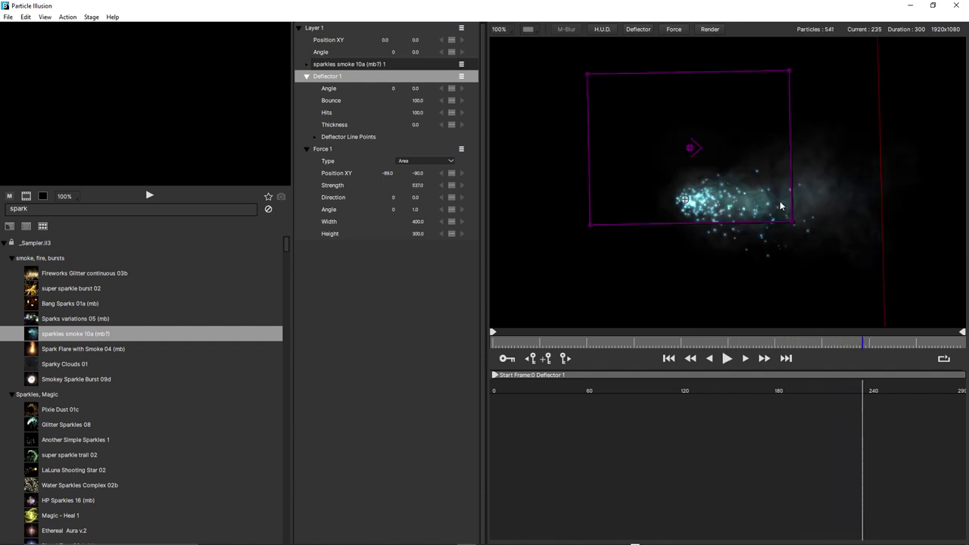
pyautogui.click(726, 358)
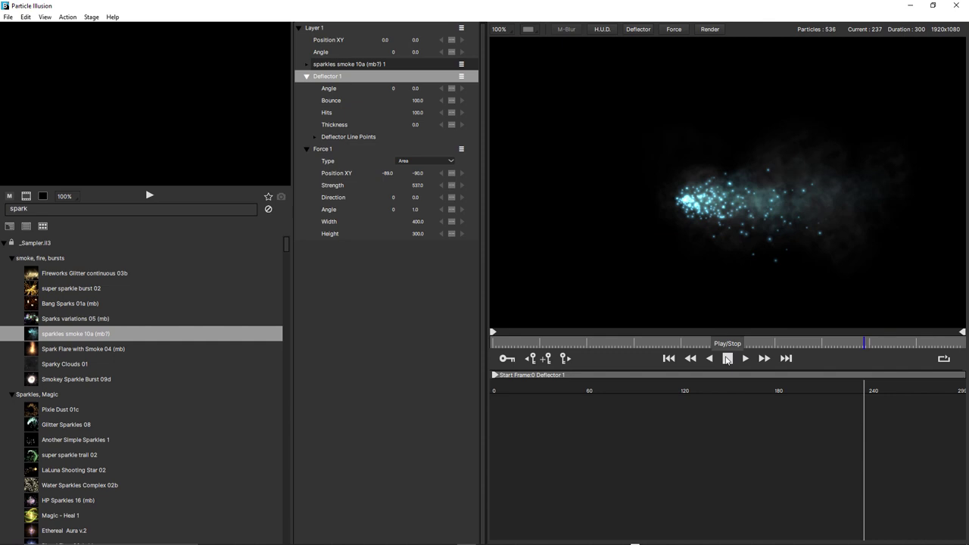
pyautogui.click(726, 358)
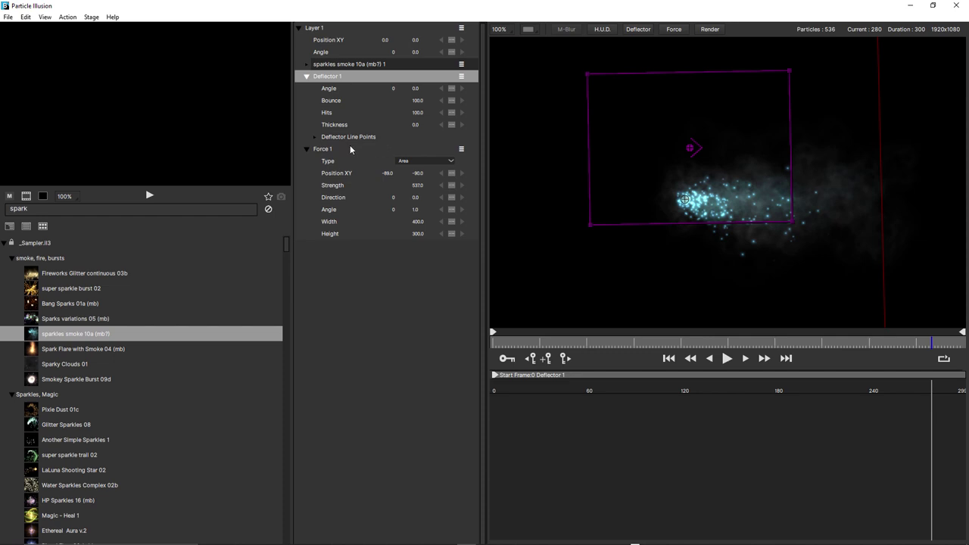
# - Delete the Force 1 and Deflector 1 layers from the project
pyautogui.click(324, 149)
pyautogui.press('Delete')
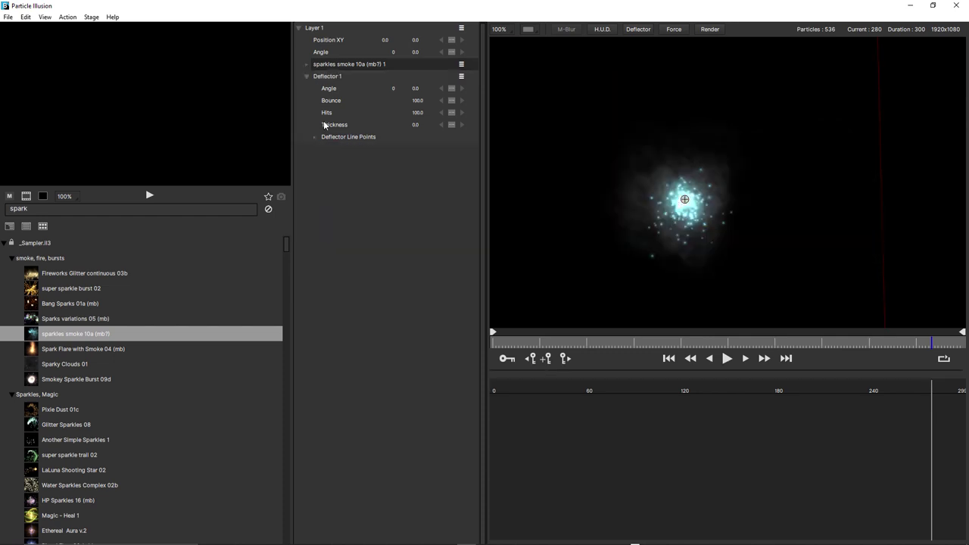
pyautogui.click(326, 76)
pyautogui.press('Delete')
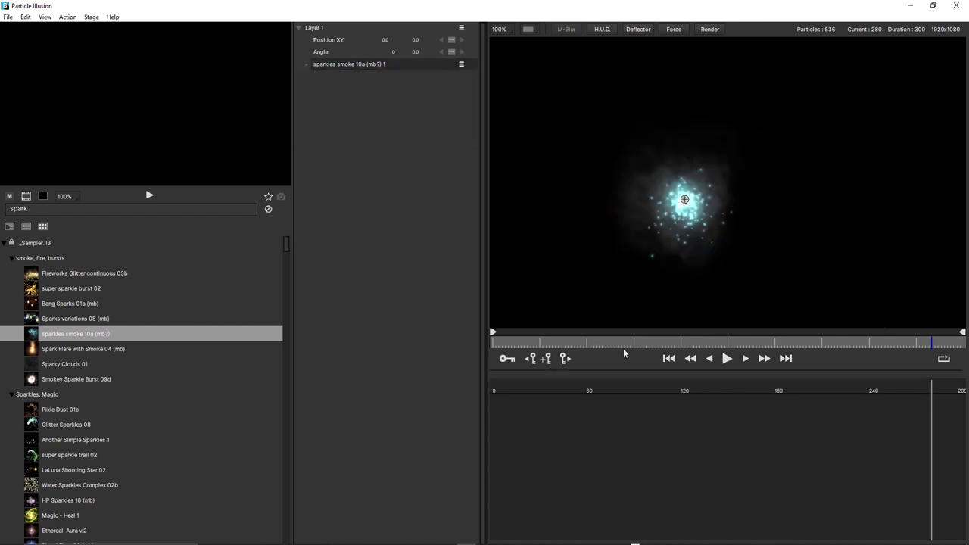
# - Preview the sparkles smoke emitter from the first frame, stopping around frame 66
pyautogui.click(667, 359)
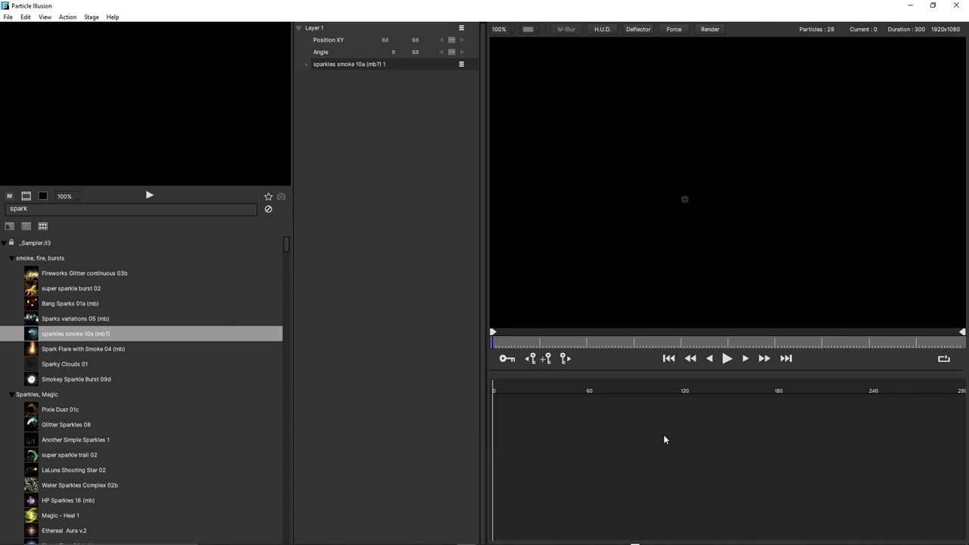
pyautogui.click(729, 359)
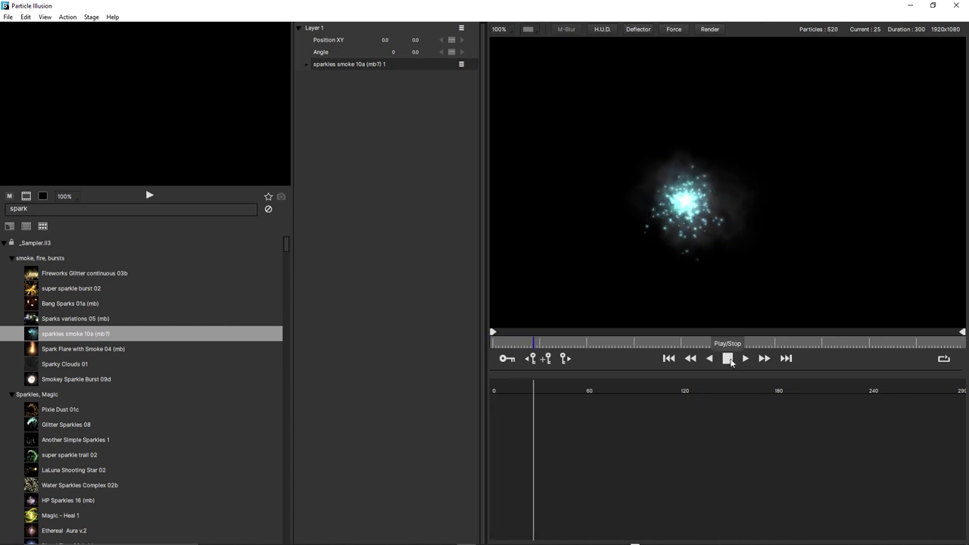
pyautogui.click(729, 359)
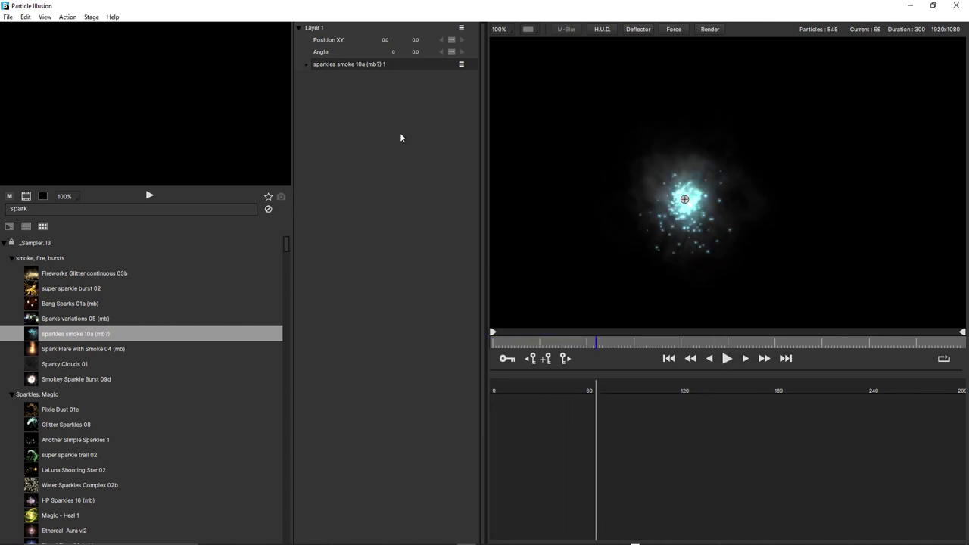
# - Raise the sparkles smoke emitter's Weight to 484 at frame 91, creating a keyframe
pyautogui.click(306, 65)
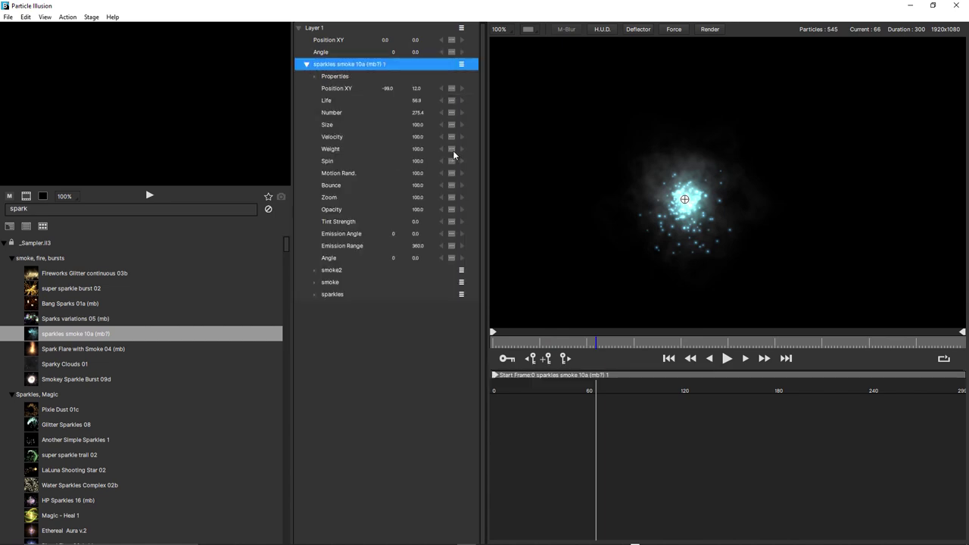
pyautogui.click(452, 150)
pyautogui.click(454, 150)
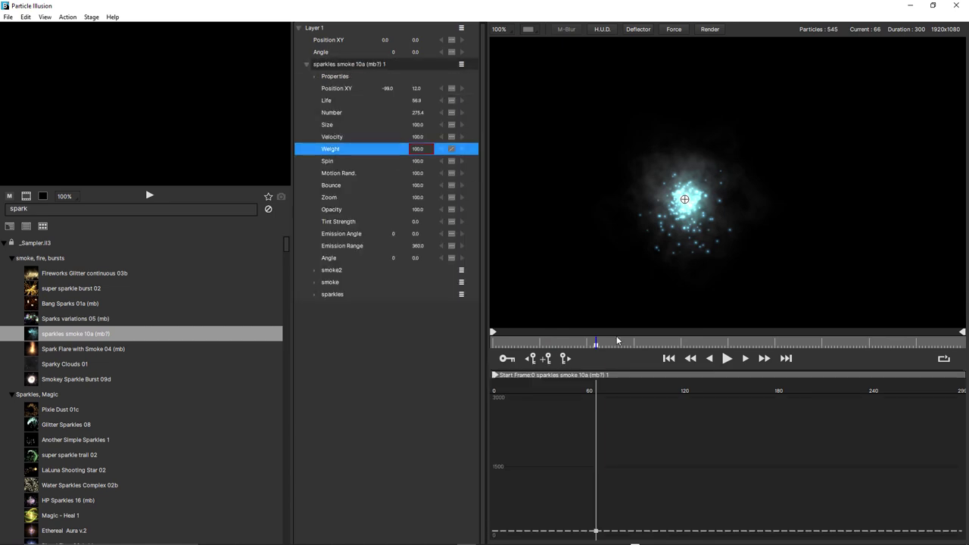
pyautogui.moveTo(616, 341); pyautogui.dragTo(662, 345)
pyautogui.moveTo(425, 148); pyautogui.dragTo(610, 182)
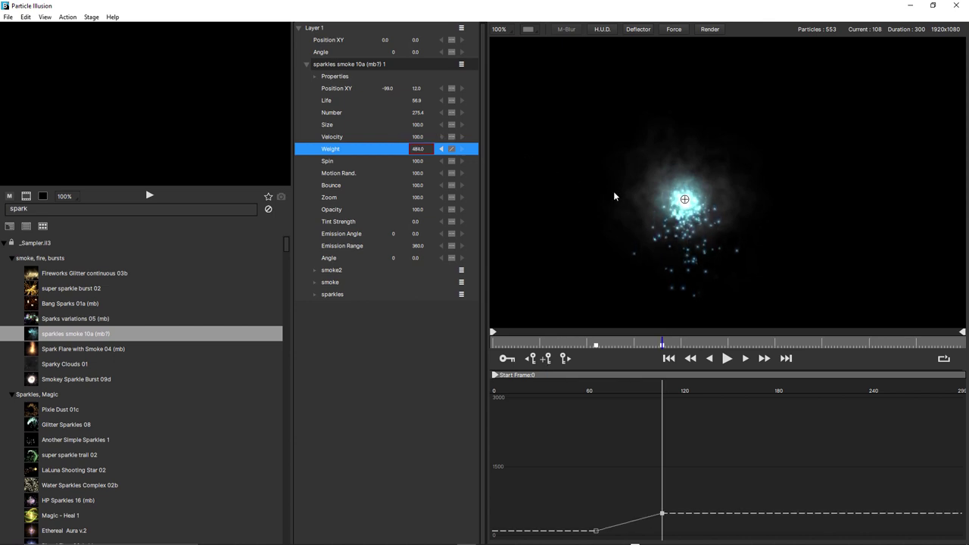
# - Preview the falling sparkles, then set the Weight keyframe's interpolation to Constant
pyautogui.click(559, 343)
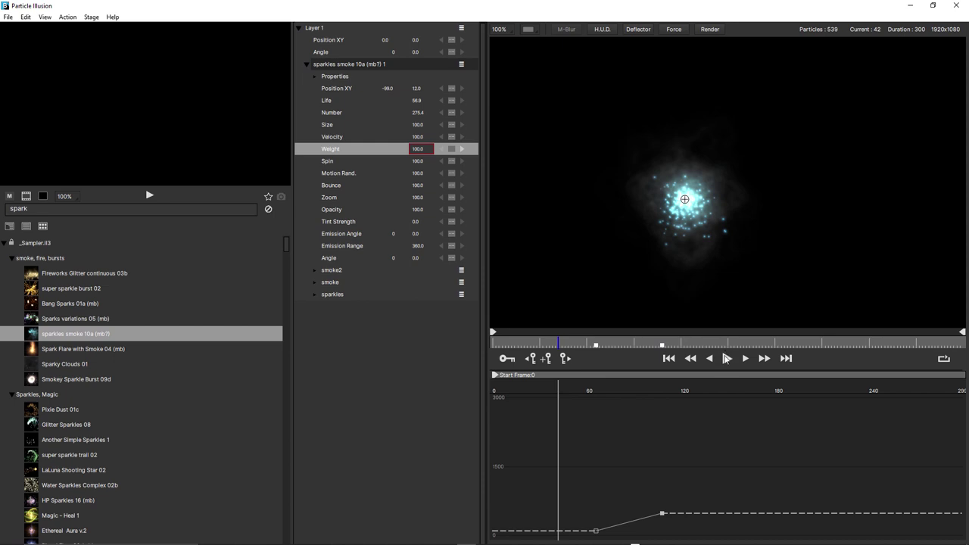
pyautogui.click(725, 359)
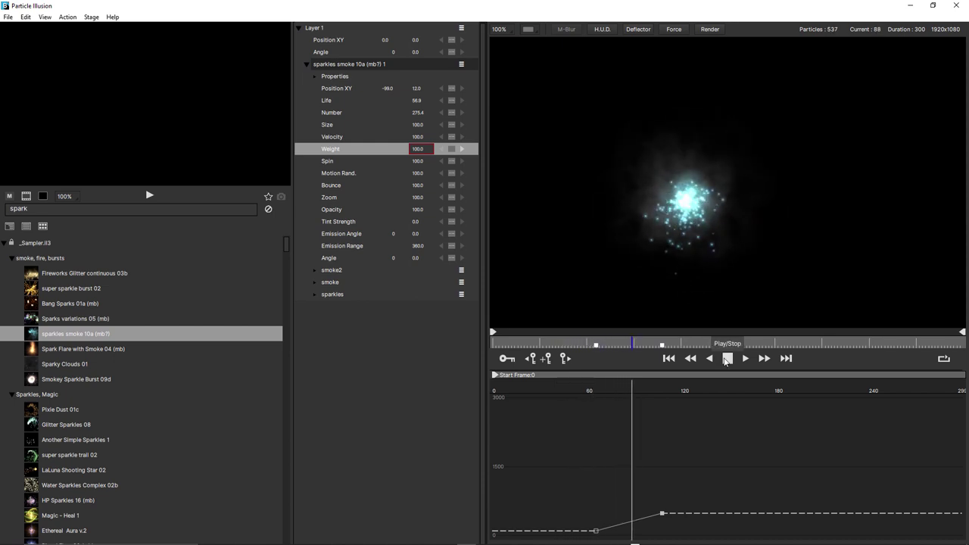
pyautogui.click(724, 360)
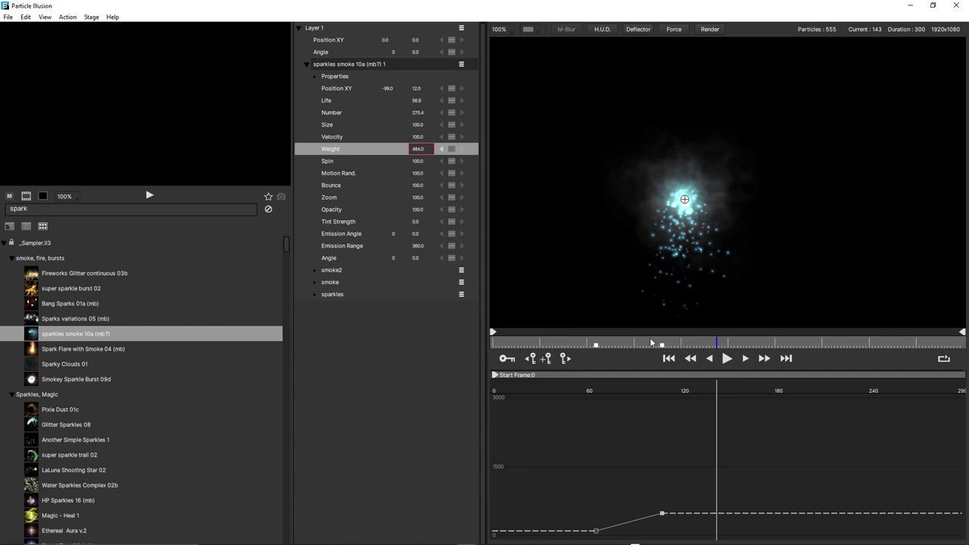
pyautogui.click(594, 346)
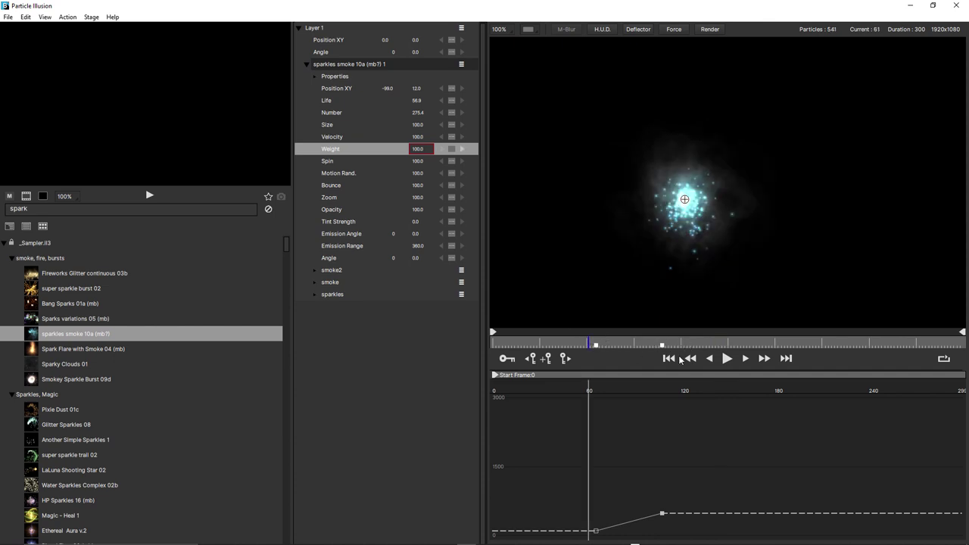
pyautogui.click(726, 361)
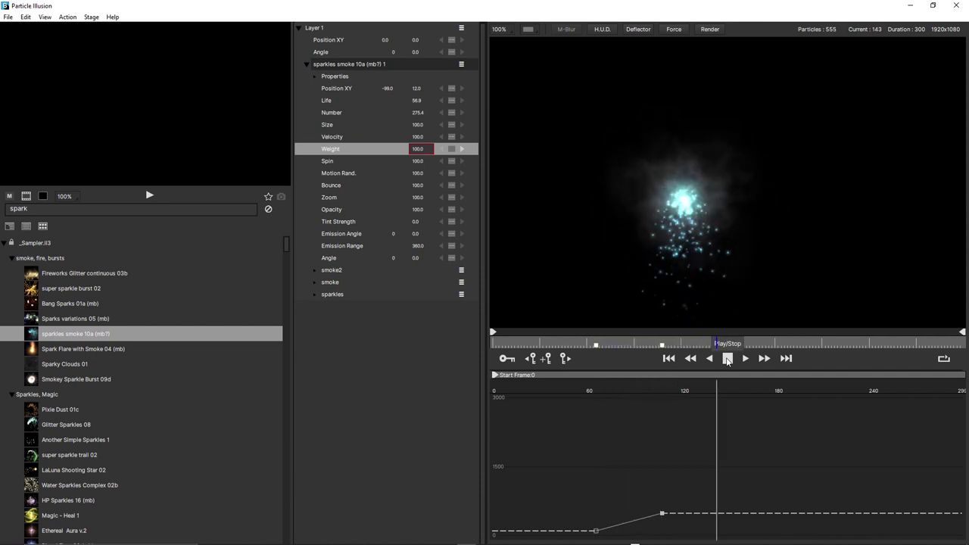
pyautogui.click(726, 360)
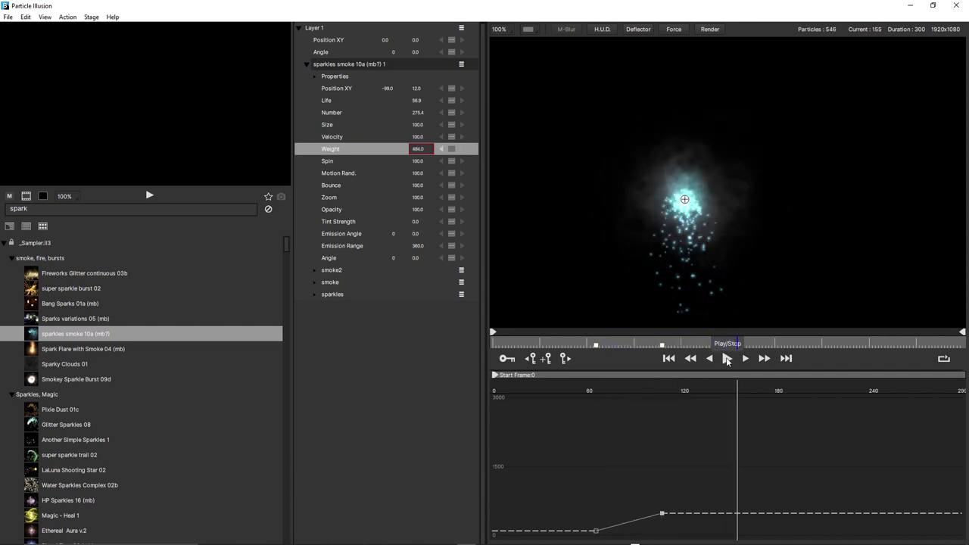
pyautogui.rightClick(451, 149)
pyautogui.click(453, 151)
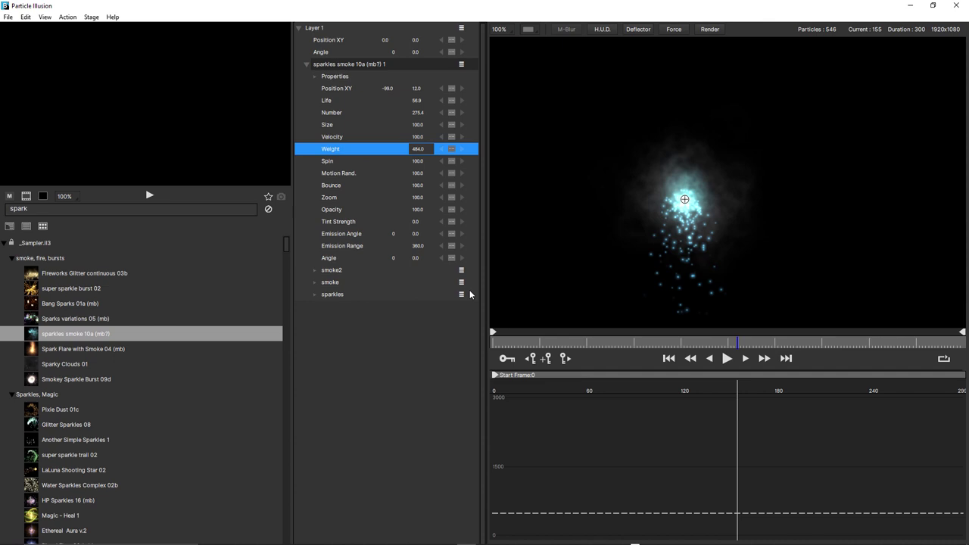
# - In Animate mode, move the emitter right to X 220, creating a horizontal motion path
pyautogui.click(505, 360)
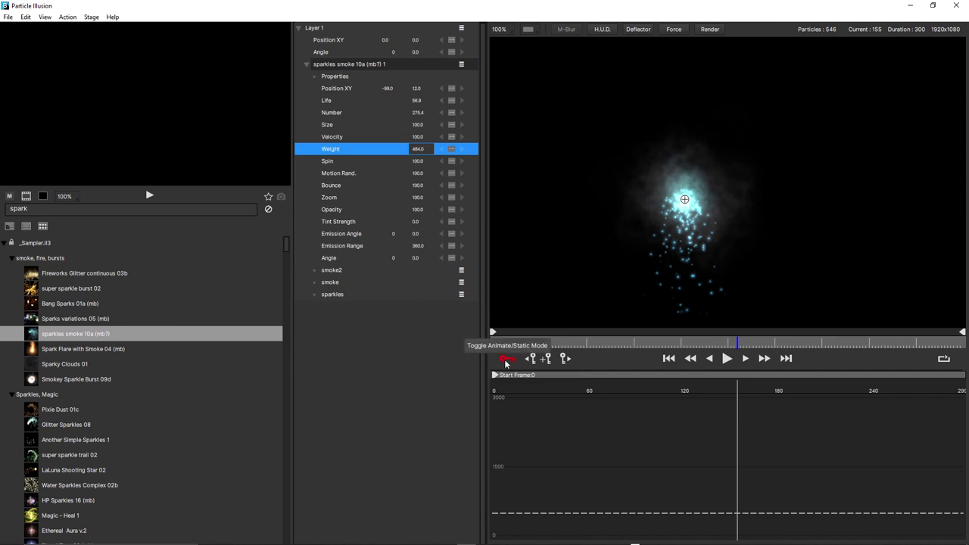
pyautogui.click(685, 198)
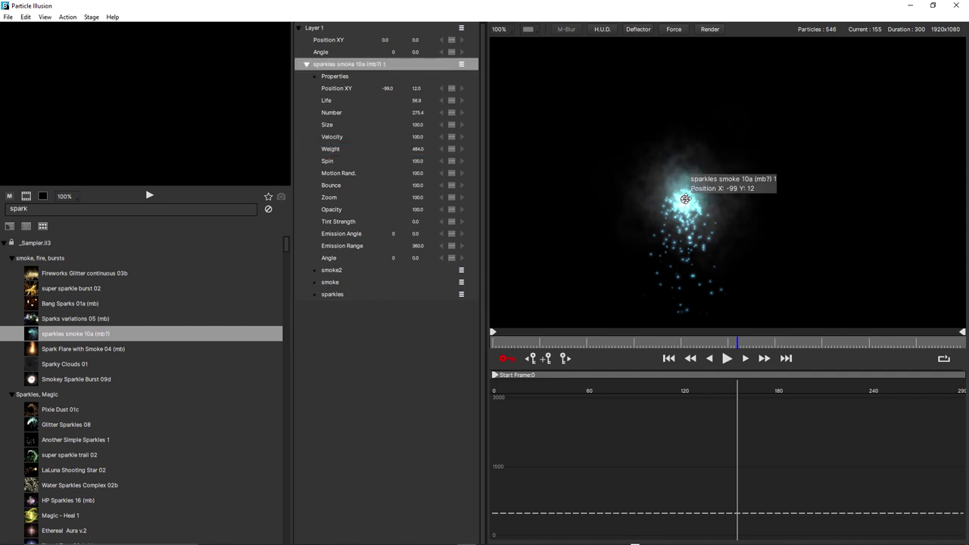
pyautogui.moveTo(685, 198); pyautogui.dragTo(845, 198)
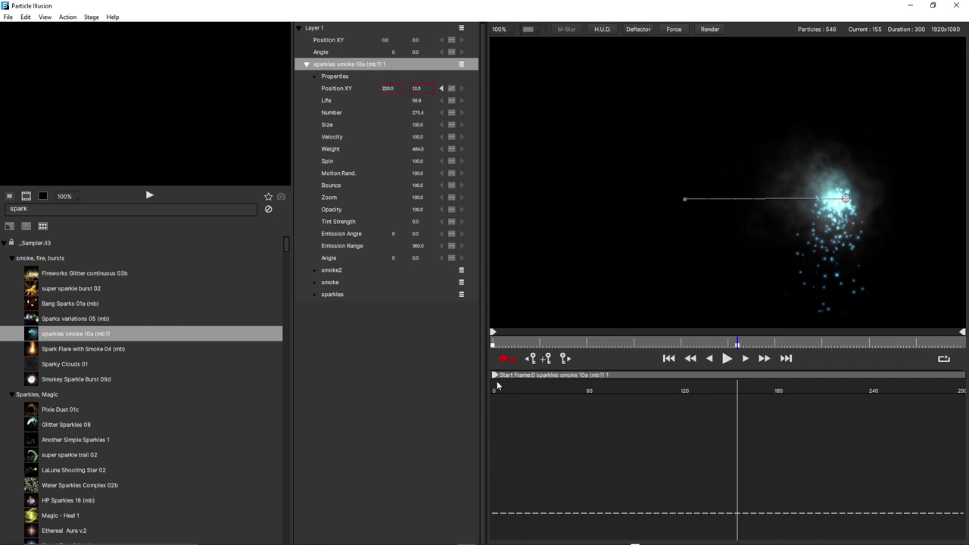
# - Preview the emitter travelling its path from frame 0, stopping at frame 66
pyautogui.click(669, 358)
pyautogui.click(725, 359)
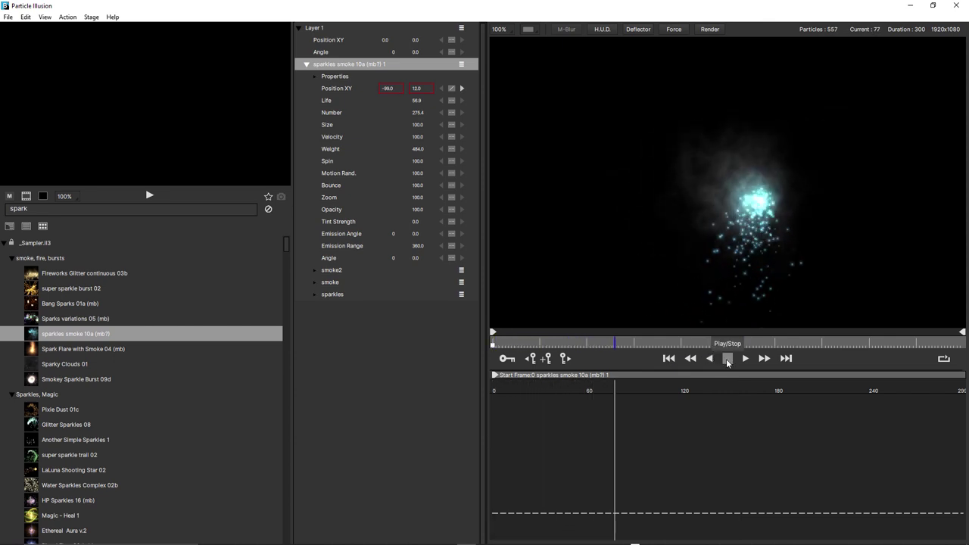
pyautogui.click(724, 361)
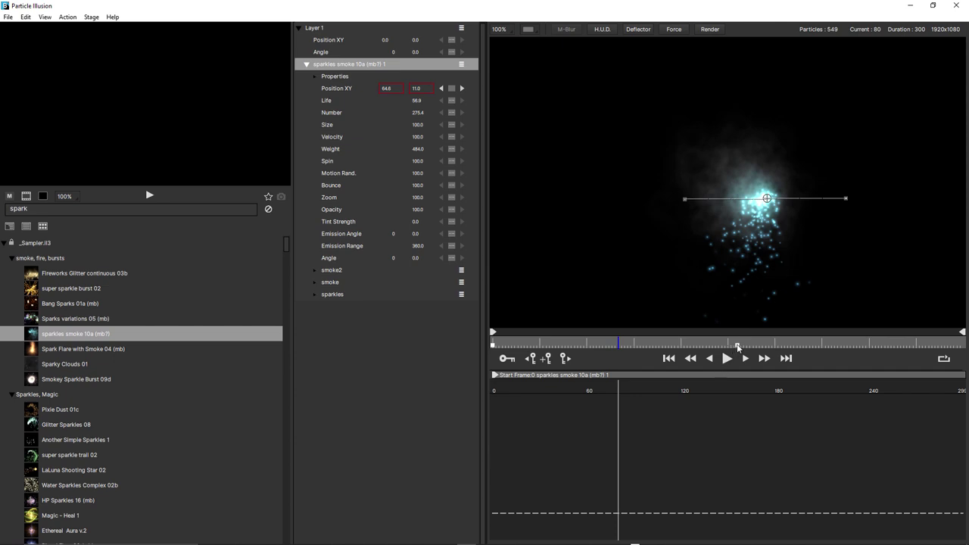
pyautogui.moveTo(737, 346); pyautogui.dragTo(593, 346)
pyautogui.click(691, 360)
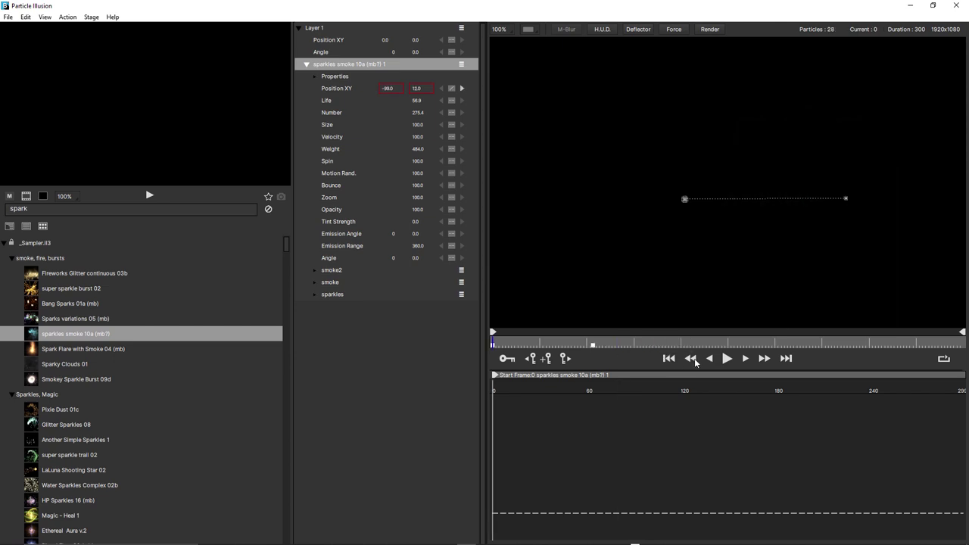
pyautogui.click(726, 358)
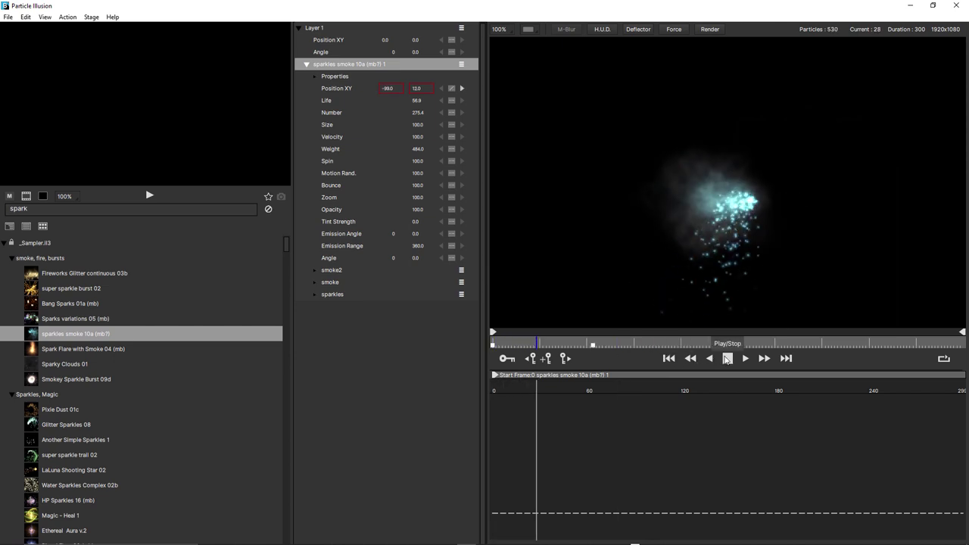
pyautogui.click(727, 359)
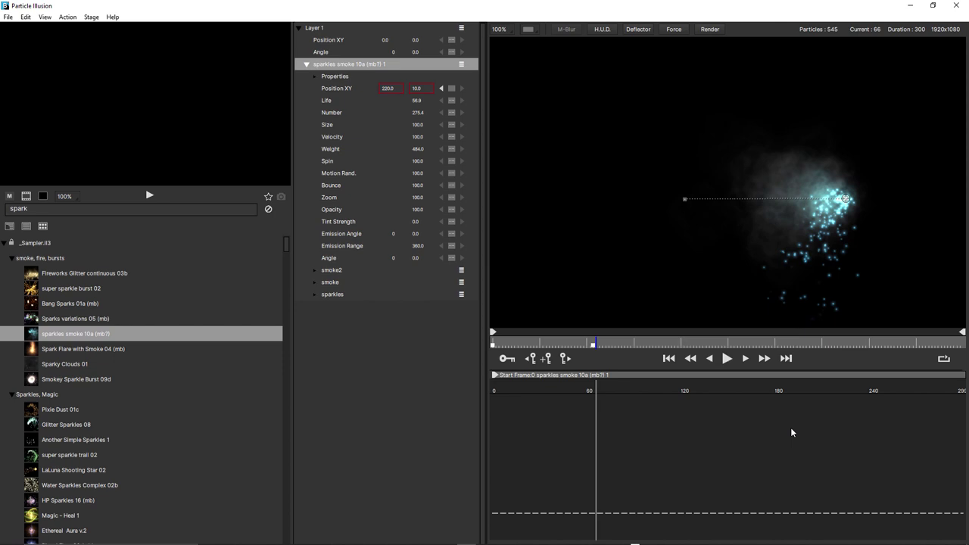
pyautogui.click(711, 30)
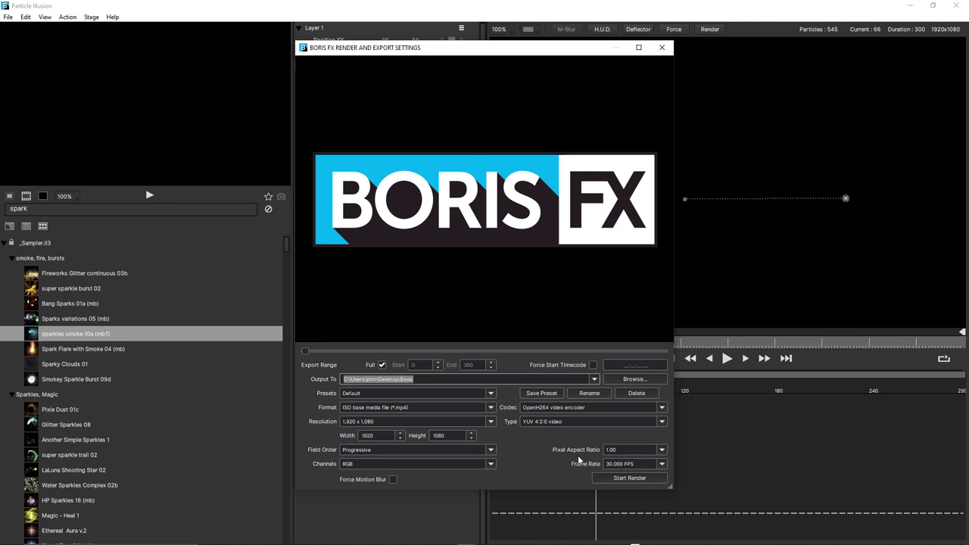
pyautogui.click(662, 48)
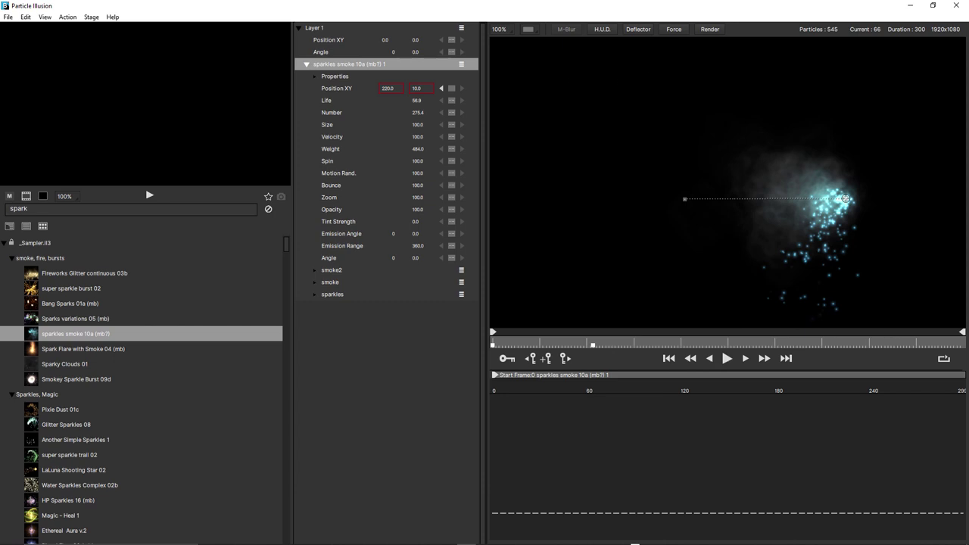
pyautogui.click(47, 18)
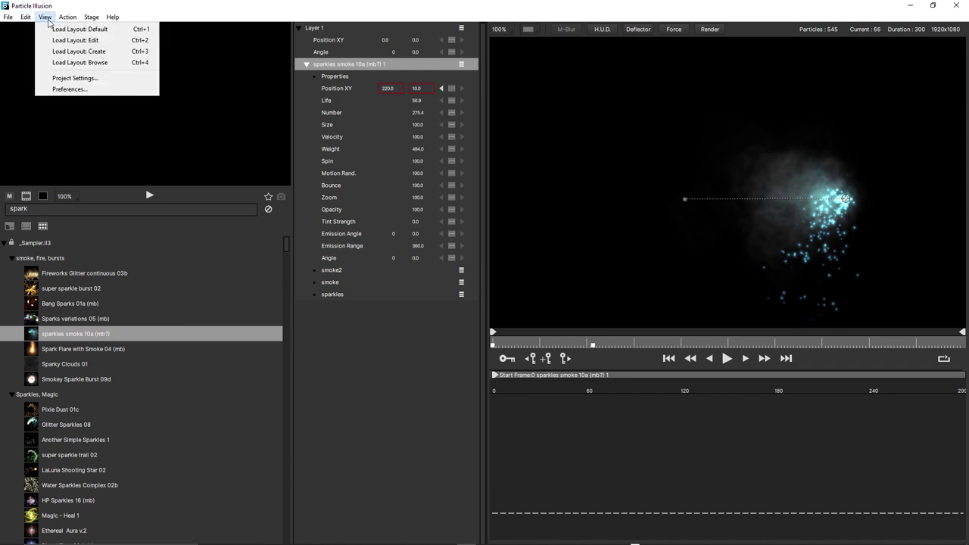
pyautogui.click(70, 78)
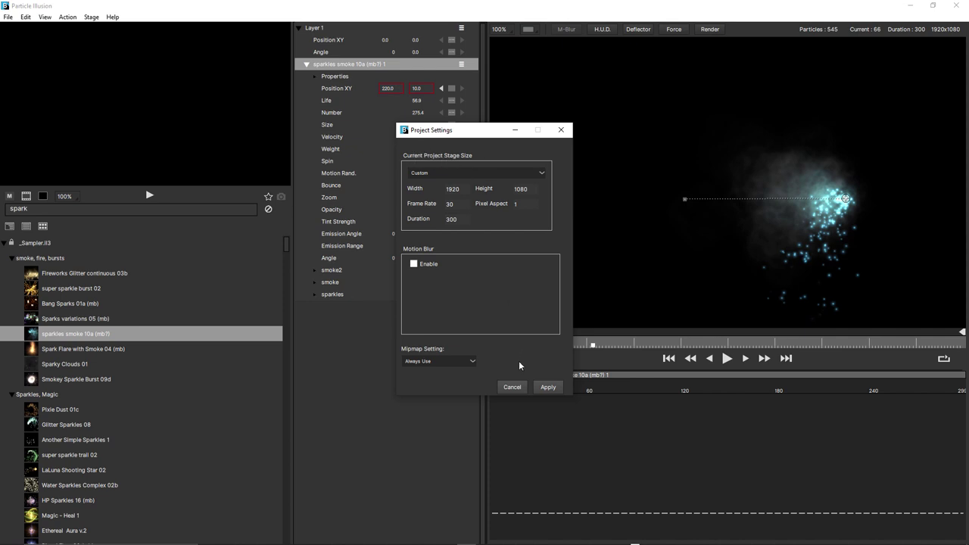
pyautogui.click(511, 387)
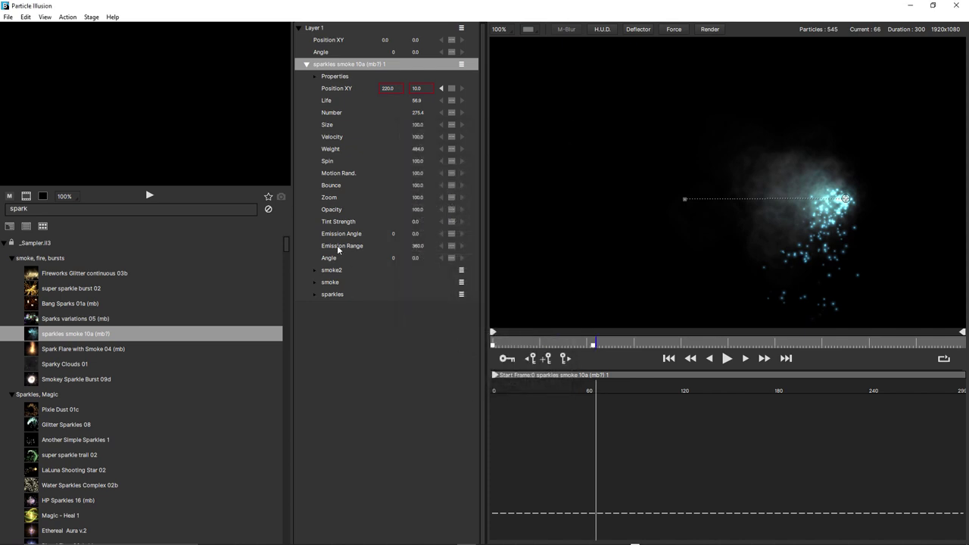
pyautogui.click(46, 18)
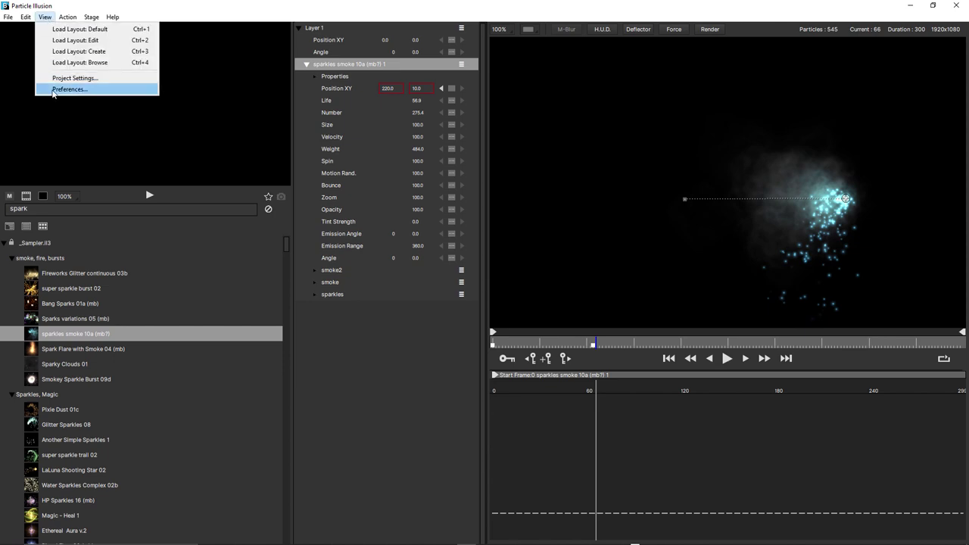
pyautogui.click(56, 89)
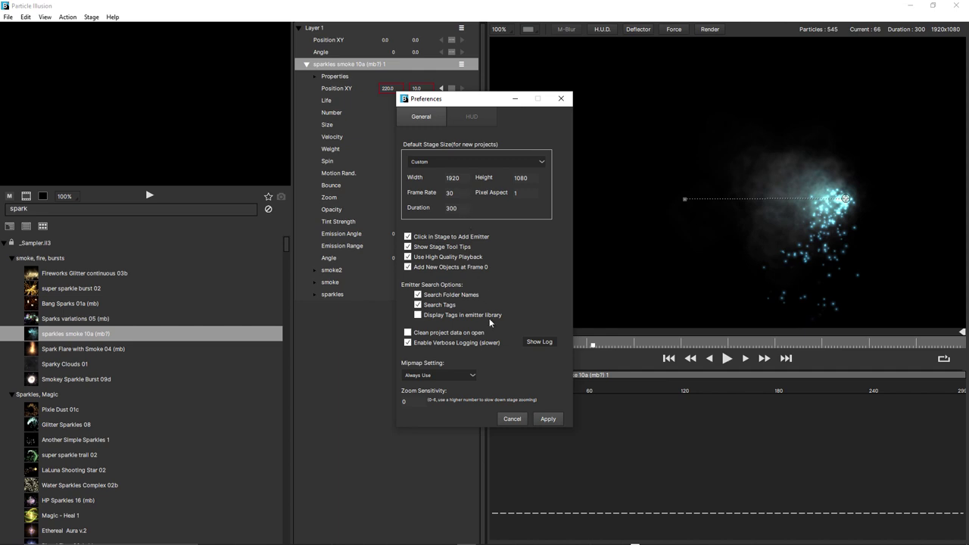
pyautogui.click(548, 420)
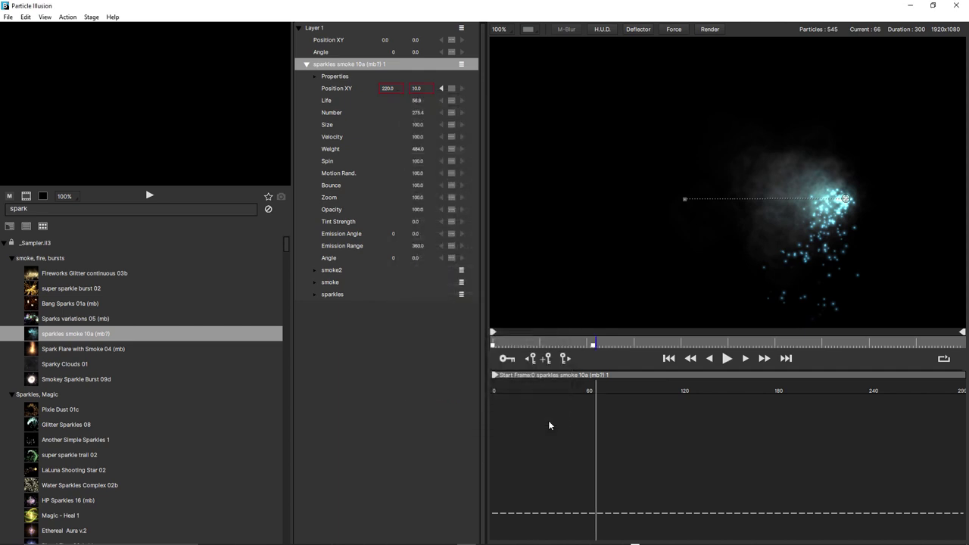